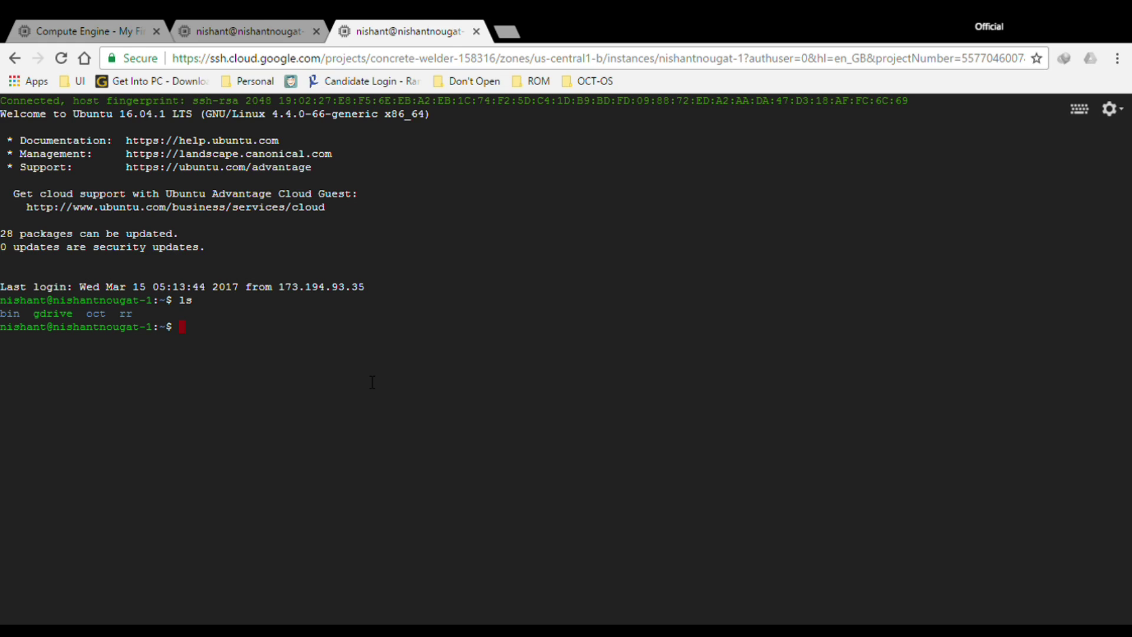
type("mkdir rr-nou")
type("gat")
- Make an rr-nougat folder with mkdir and cd into it using tab completion
key("Return")
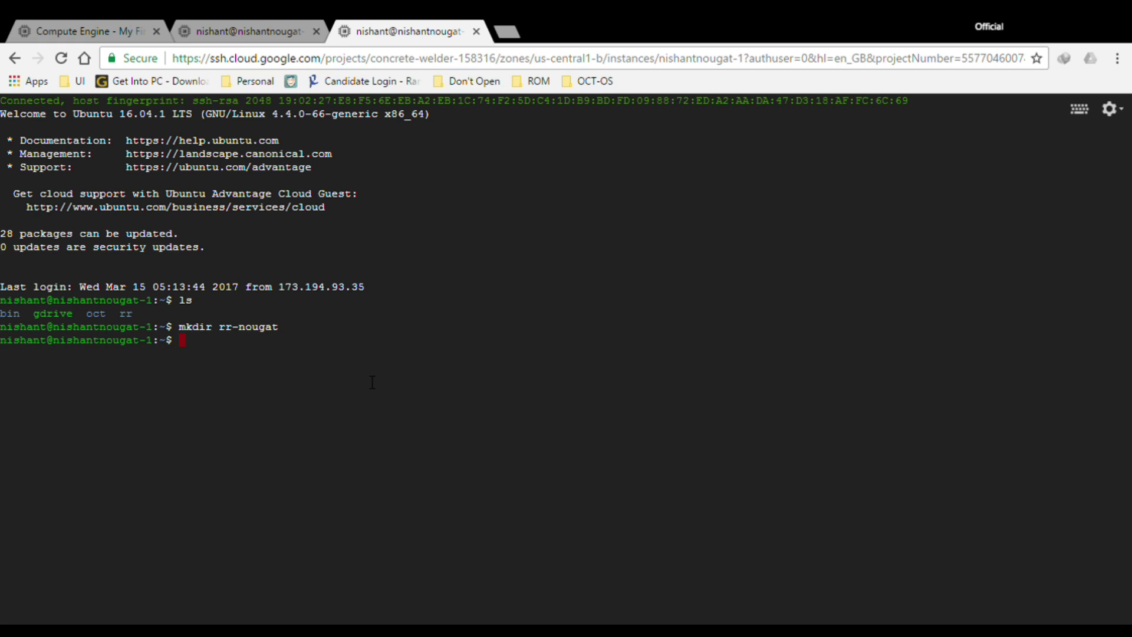
type("cd n")
type("ou")
key("BackSpace")
key("BackSpace")
key("BackSpace")
key("BackSpace")
type("n")
key("Tab")
key("Return")
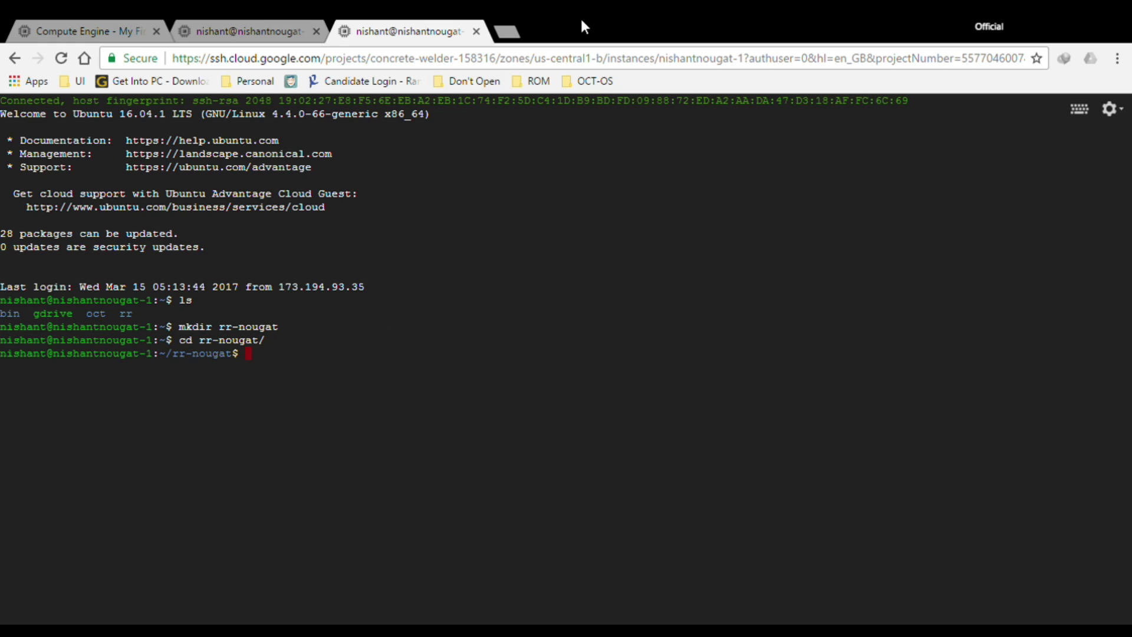
- Search Google for 'resurrection remix git' in a new tab and open the ResurrectionRemix GitHub result
left_click(518, 33)
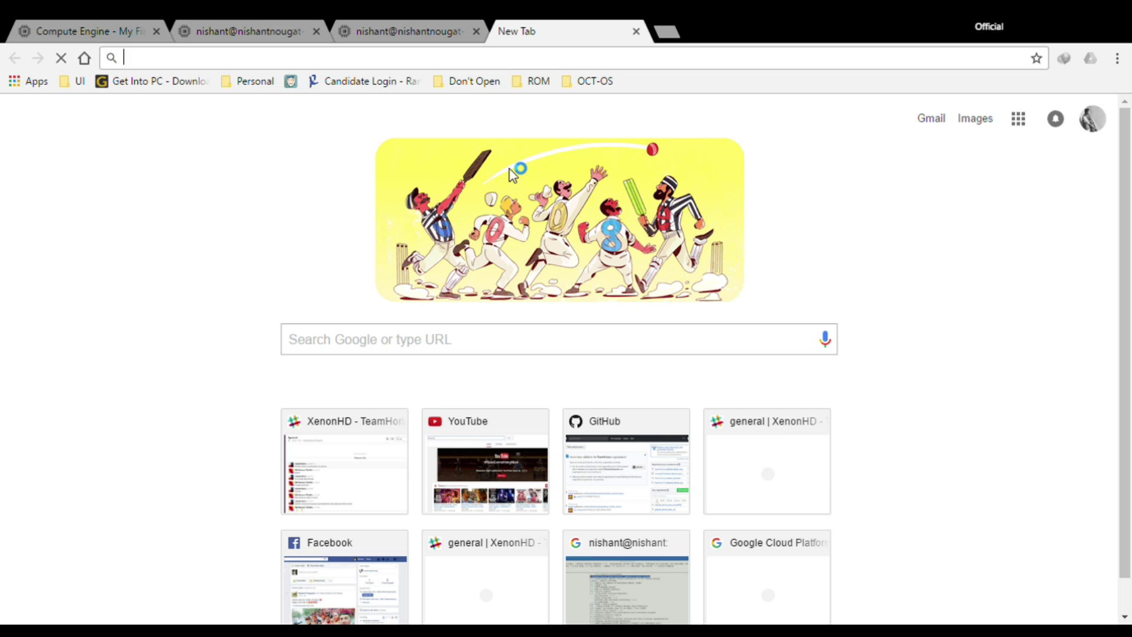
left_click(85, 58)
type("ressur")
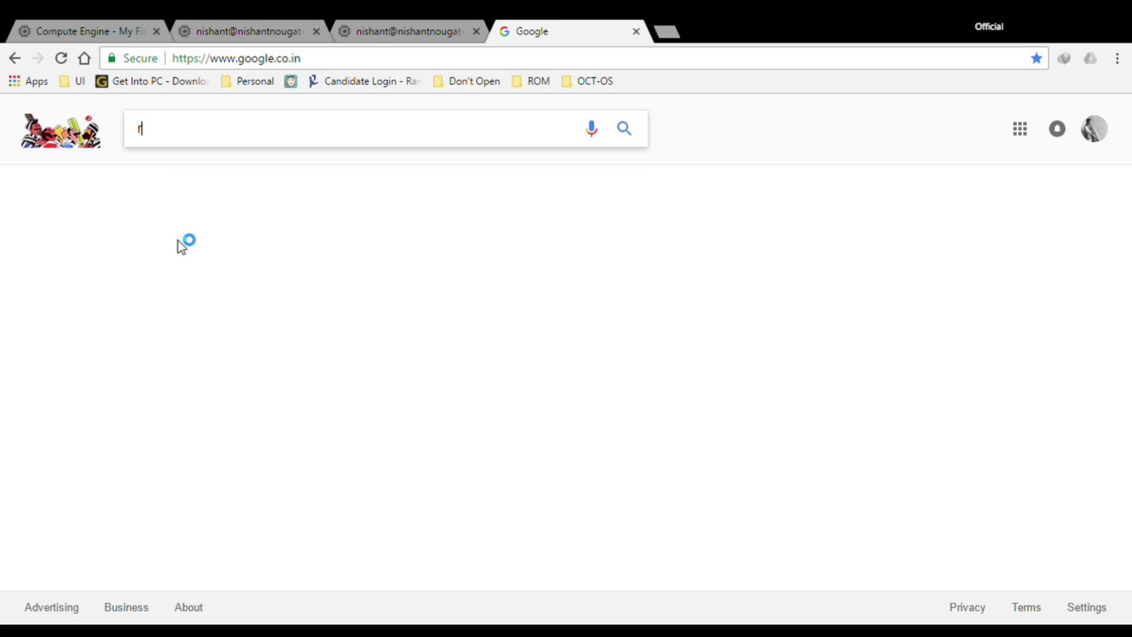
key("Down")
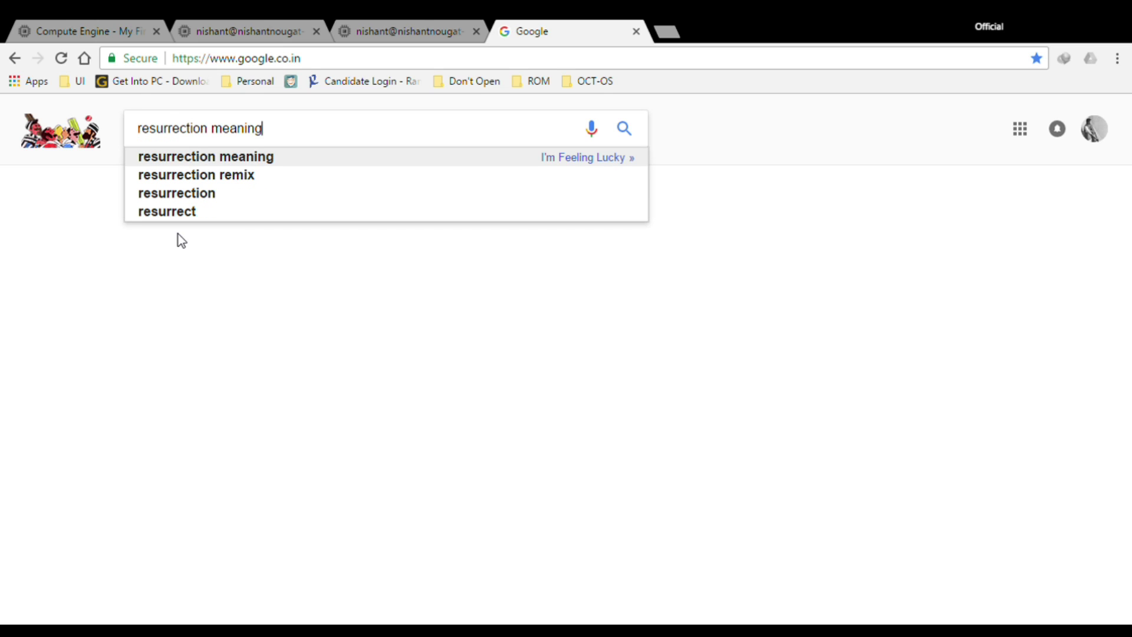
key("Down")
type("git")
key("Return")
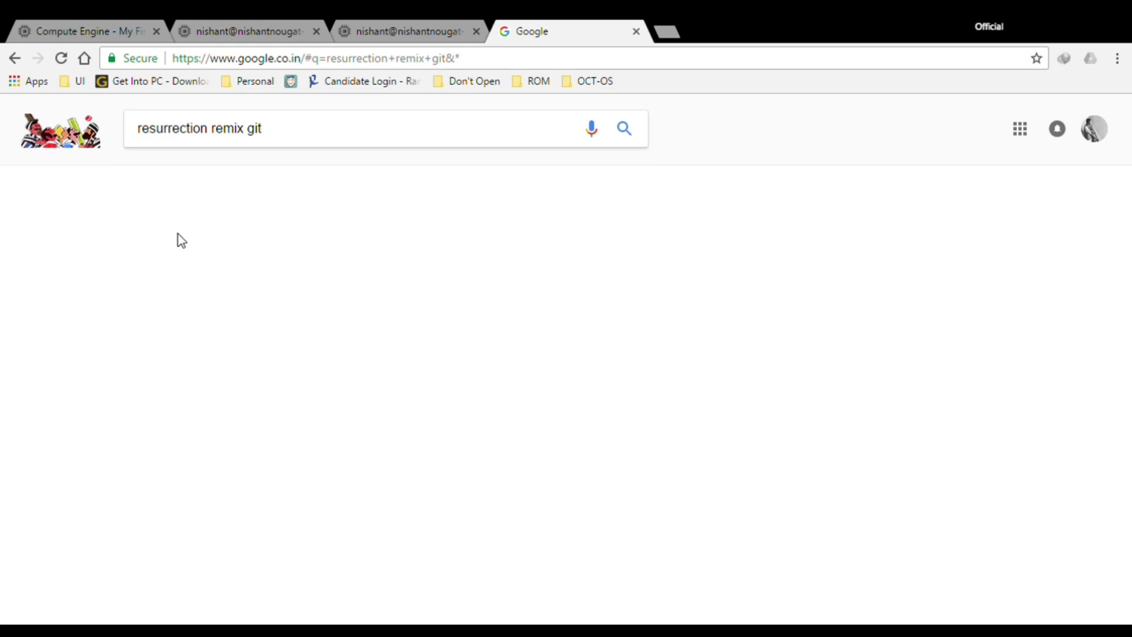
left_click(224, 253)
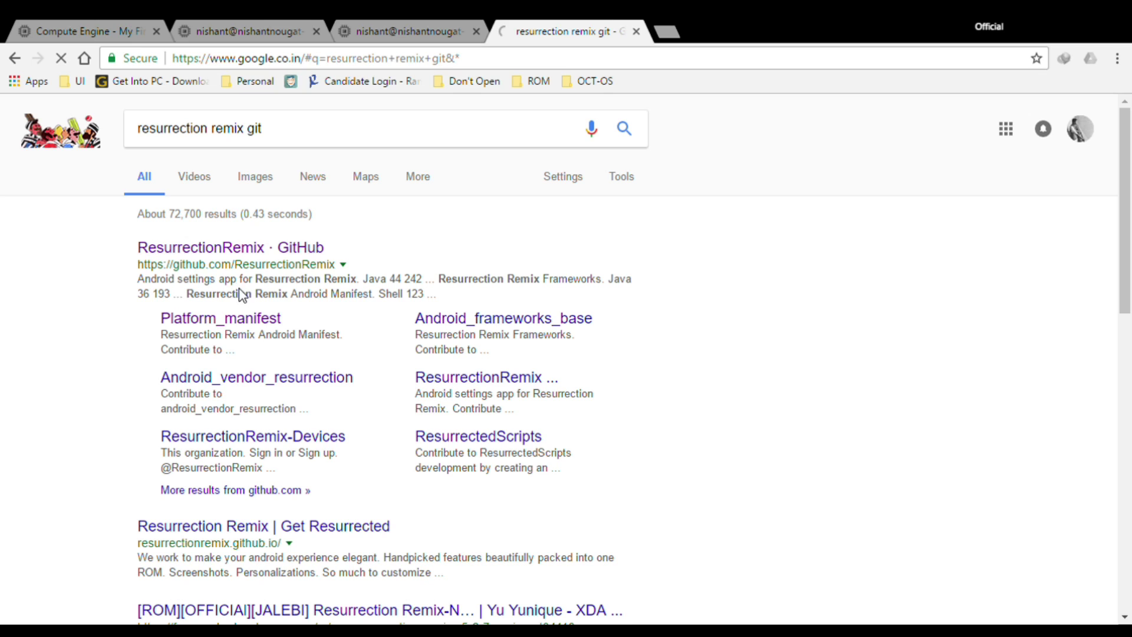
scroll(212, 414, "down", 2)
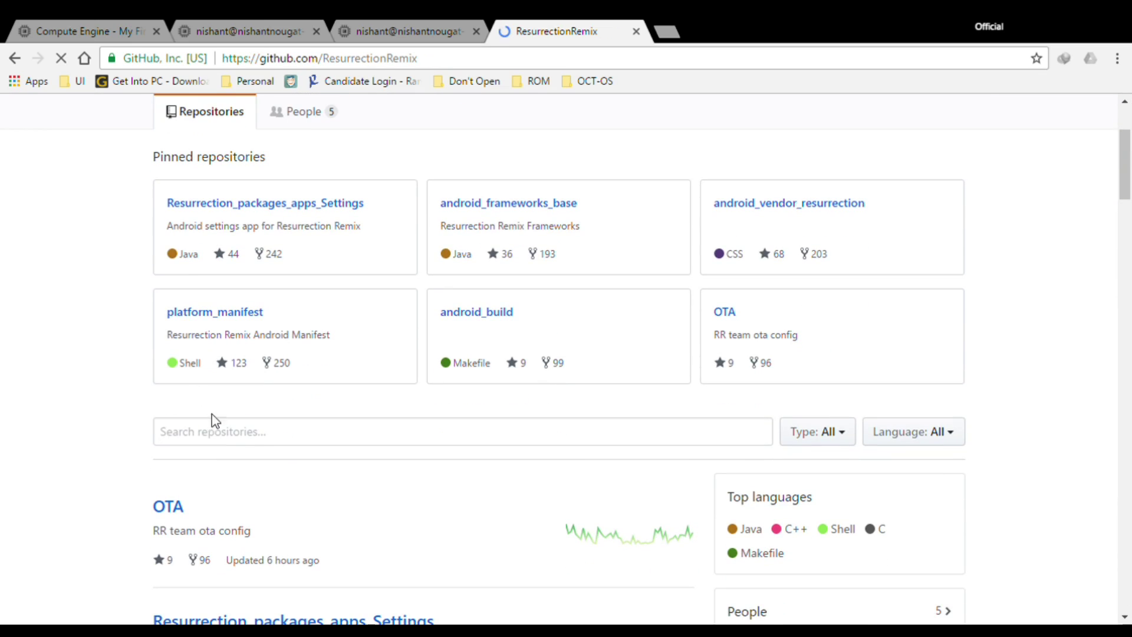
- Select the nougat repo init command from the platform_manifest README
left_click(181, 312)
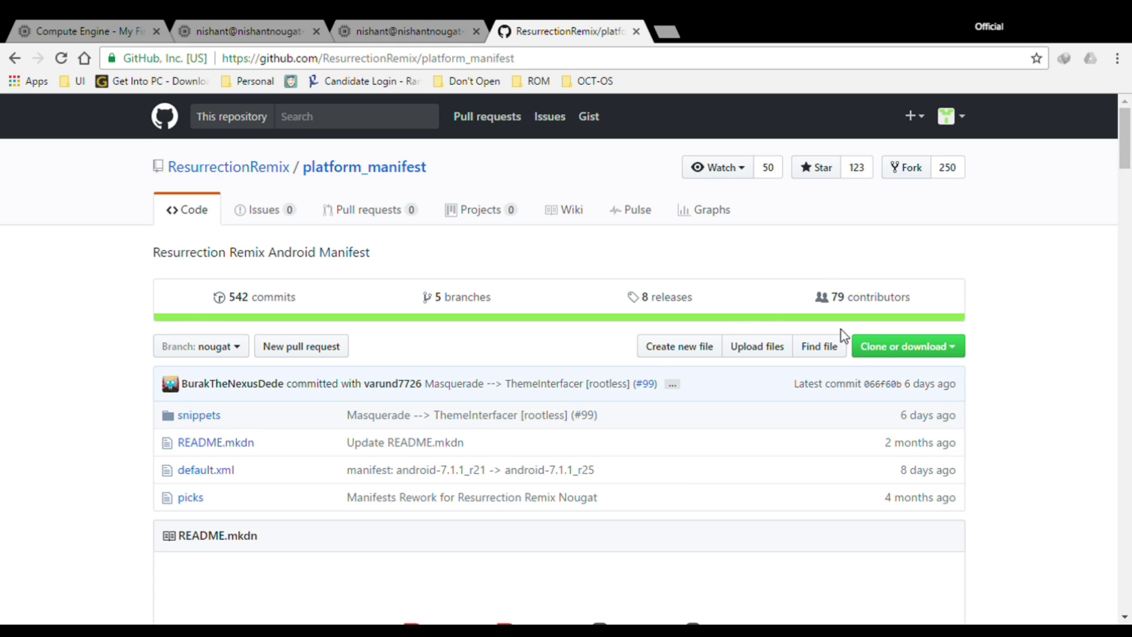
scroll(591, 343, "down", 8)
scroll(434, 327, "down", 8)
scroll(434, 328, "down", 8)
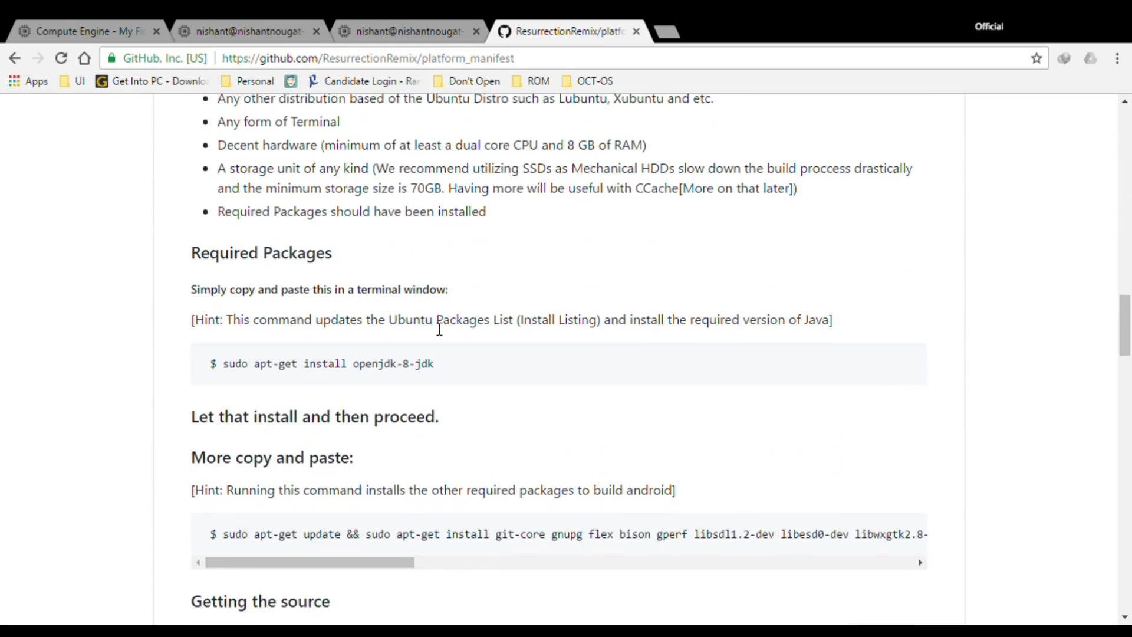
scroll(434, 327, "down", 4)
scroll(434, 328, "down", 8)
scroll(434, 328, "down", 6)
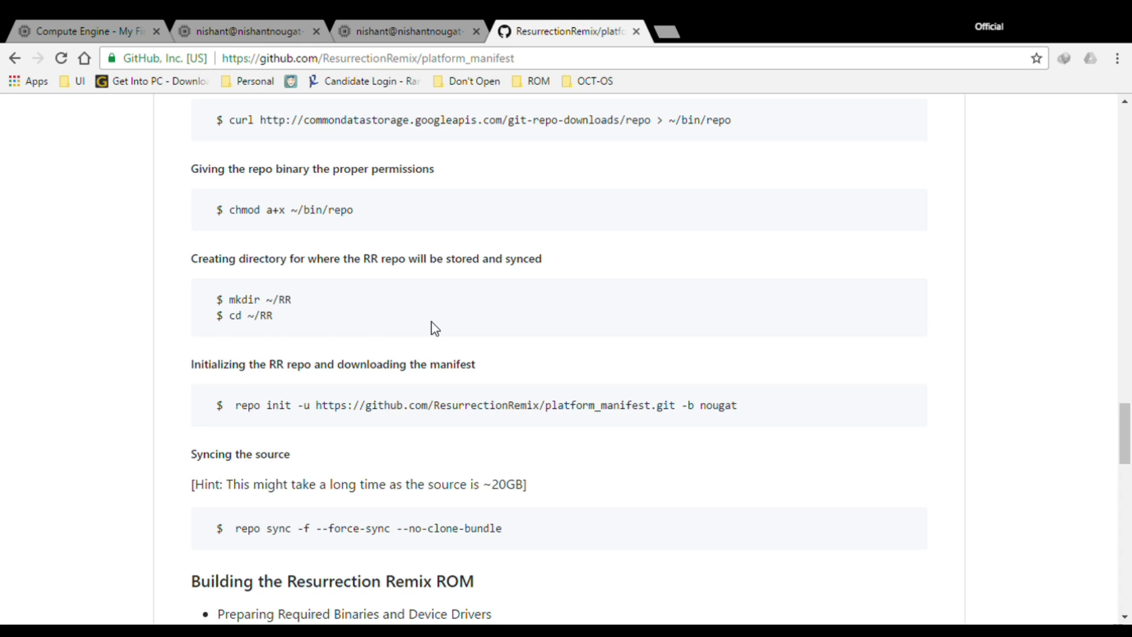
scroll(434, 328, "down", 4)
scroll(433, 328, "up", 1)
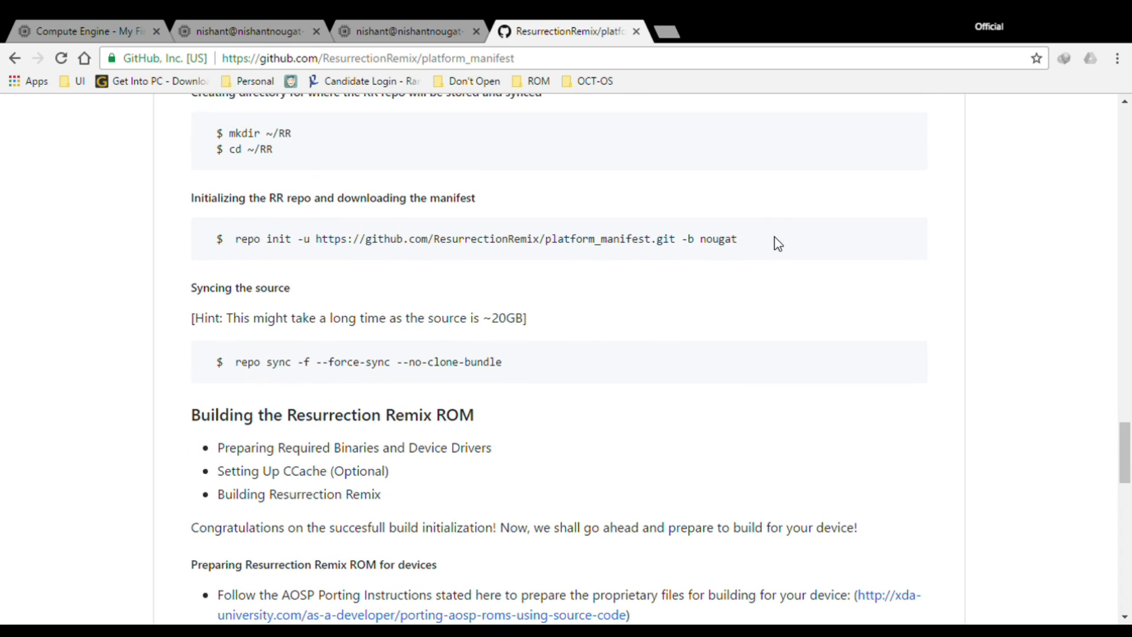
left_click_drag(744, 239, 236, 241)
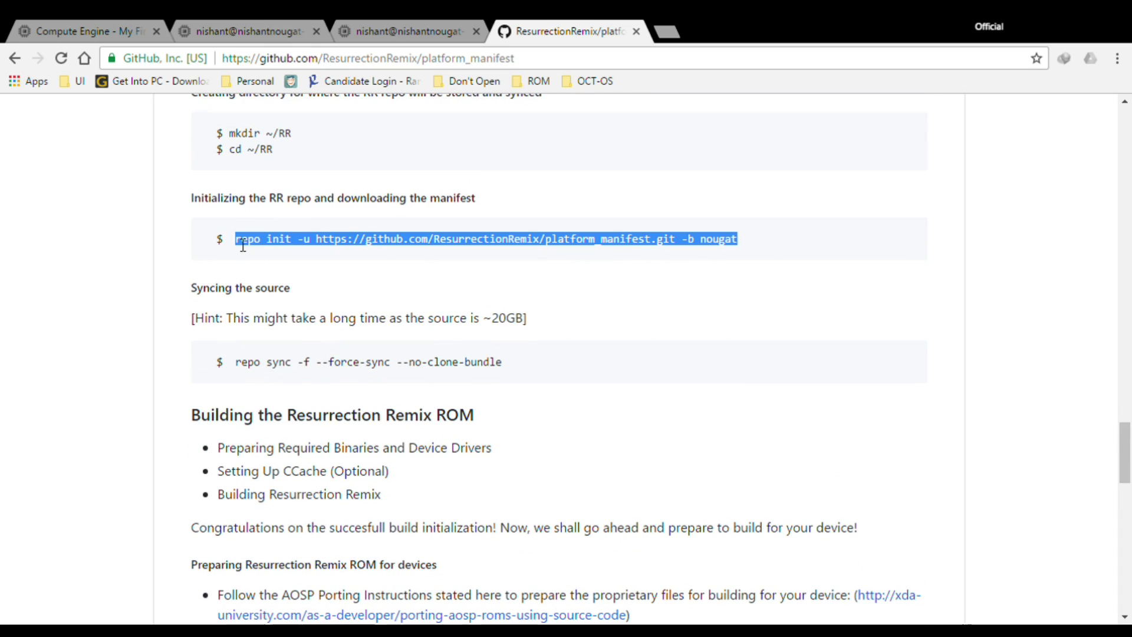
left_click(237, 30)
- Run the pasted repo init command in rr-nougat; it fails with a missing git identity error
left_click(380, 30)
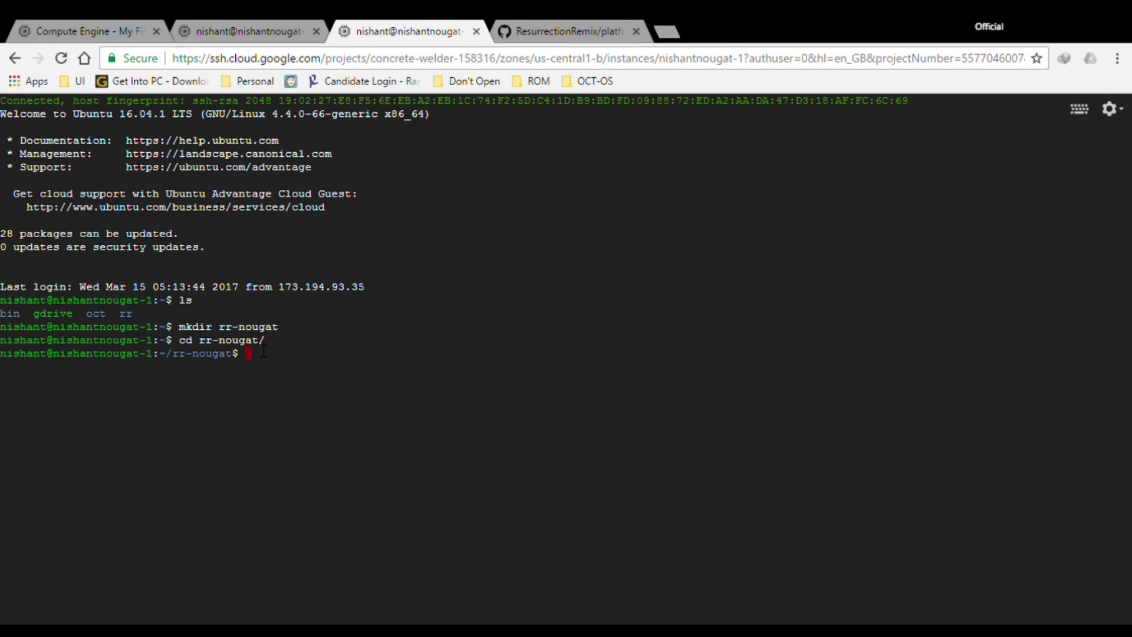
key("ctrl+v")
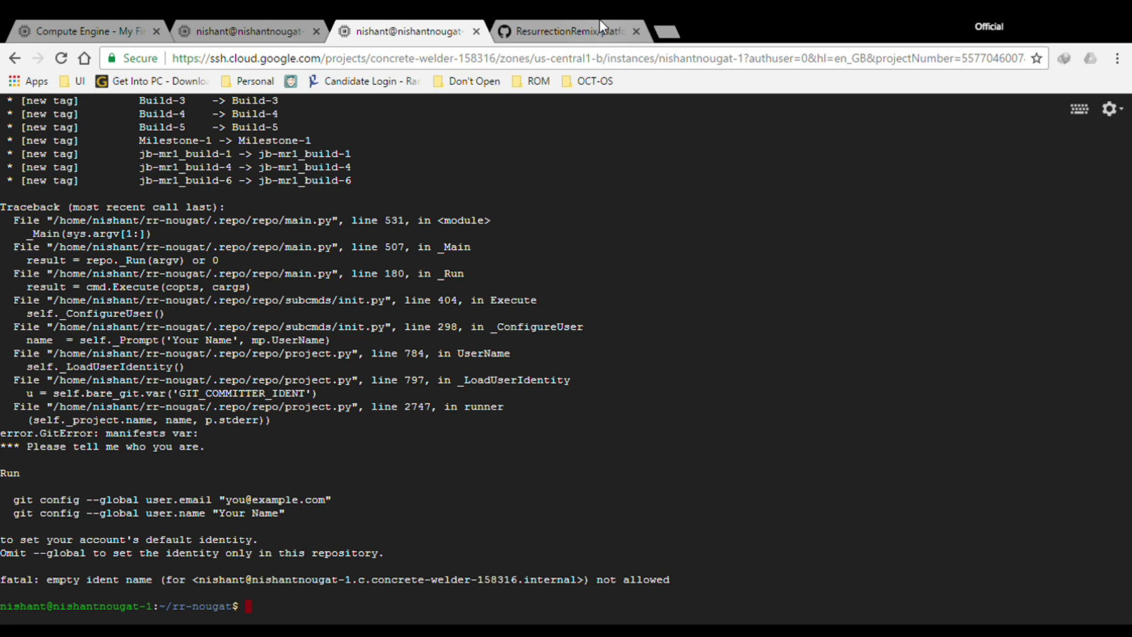
left_click(571, 32)
left_click(531, 314)
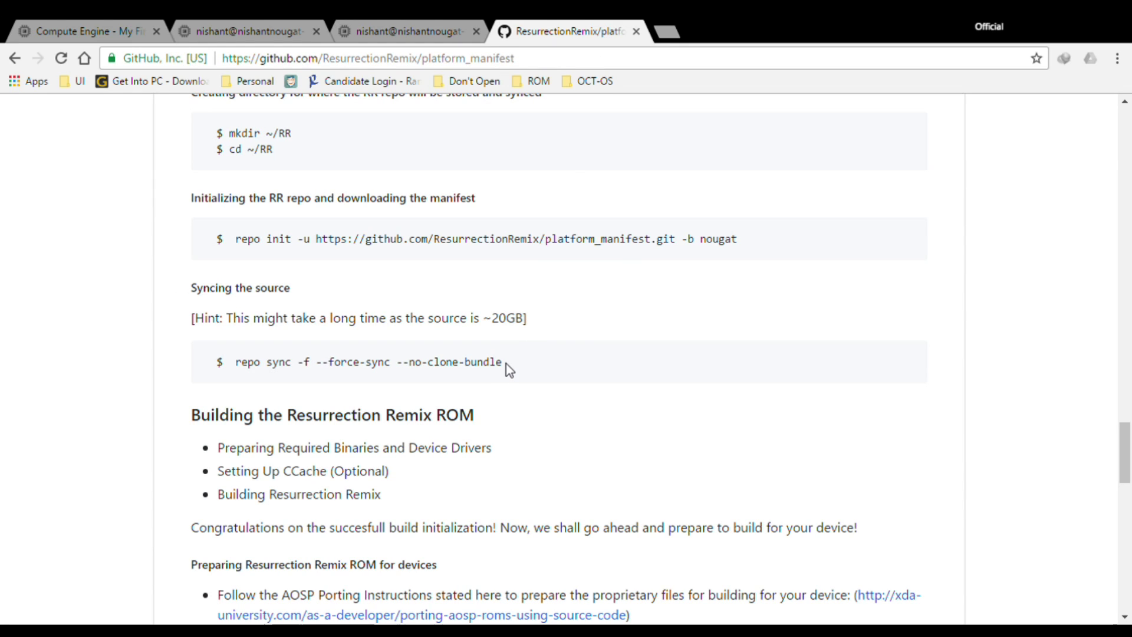
- Copy 'repo sync -f --force-sync --no-clone-bundle' from GitHub and run it in the terminal
left_click_drag(504, 362, 245, 375)
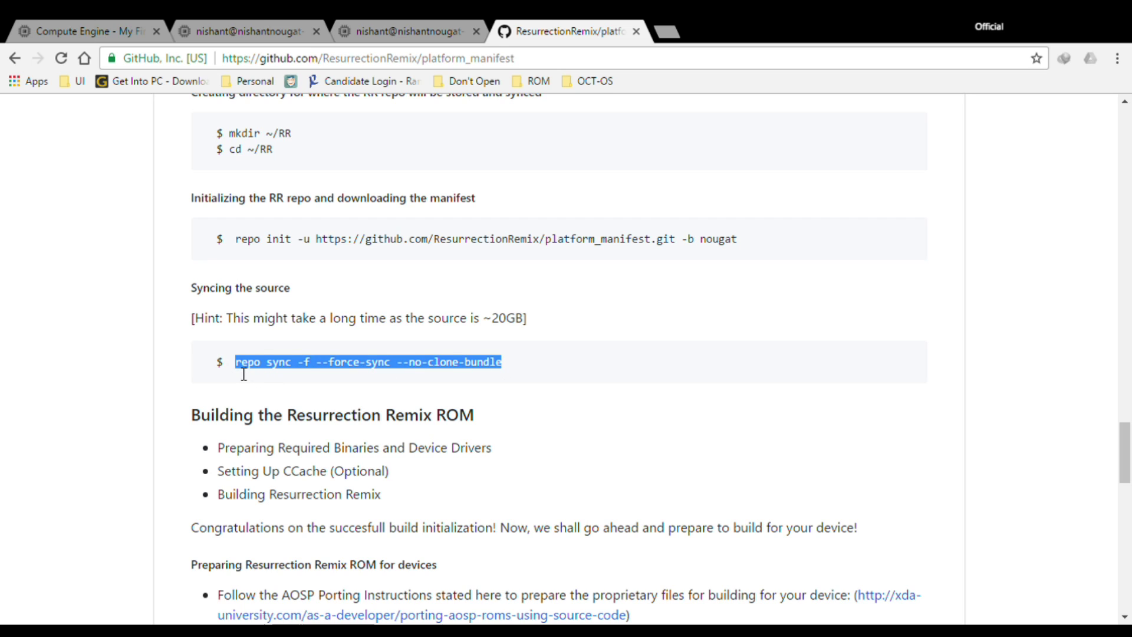
key("ctrl+c")
left_click(407, 31)
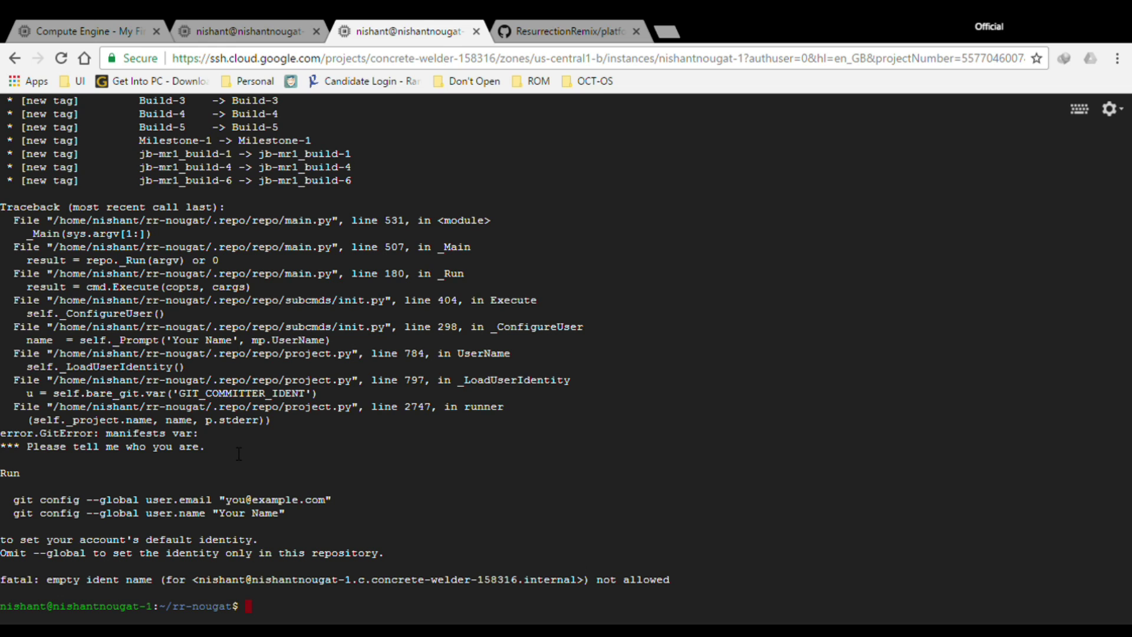
key("ctrl+v")
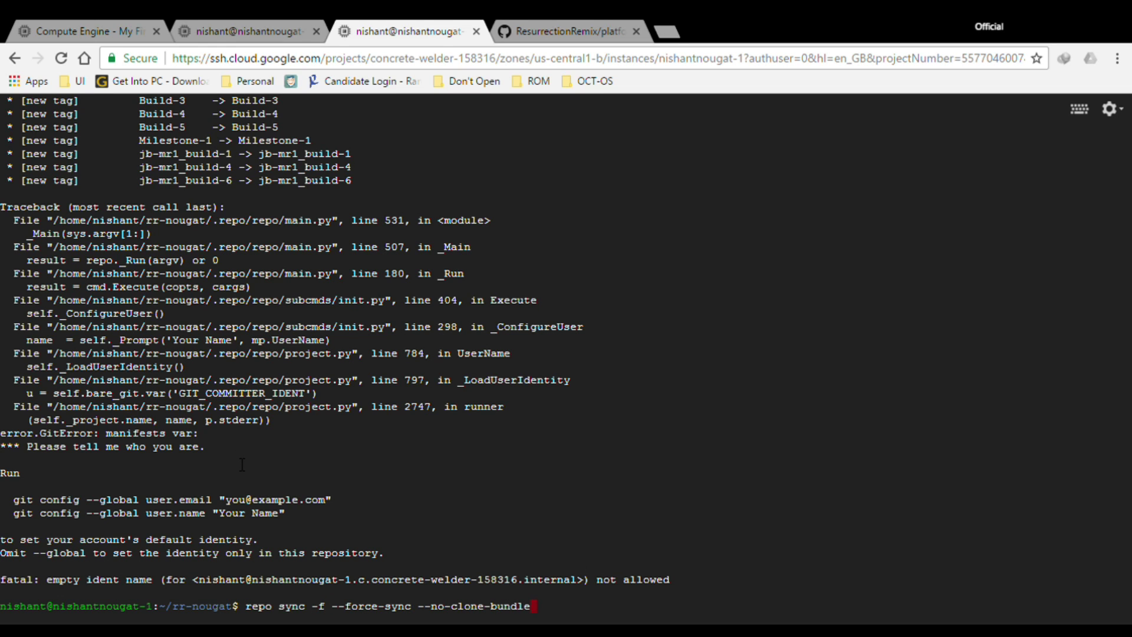
key("Return")
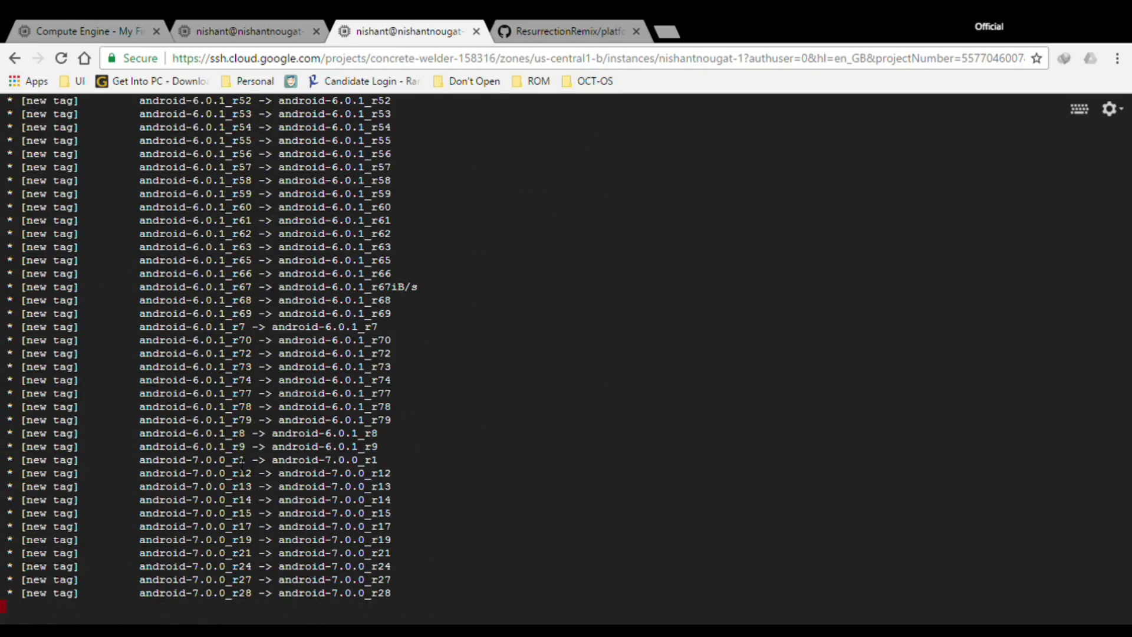
- Check the Compute Engine VM instances list, then return to the terminal running repo sync
left_click(566, 32)
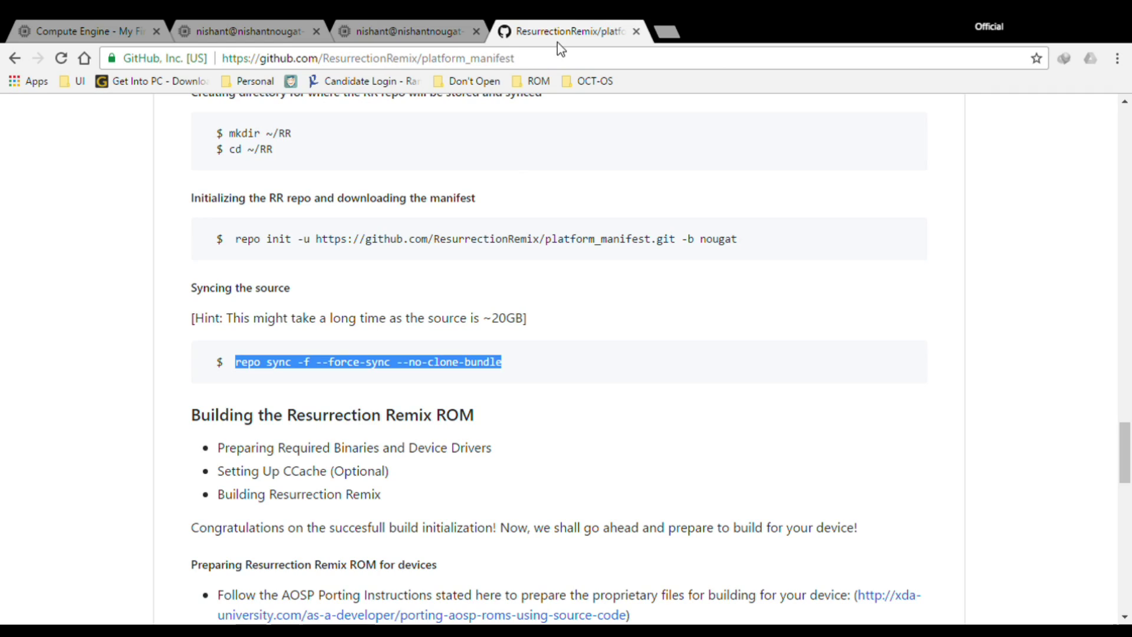
left_click(516, 318)
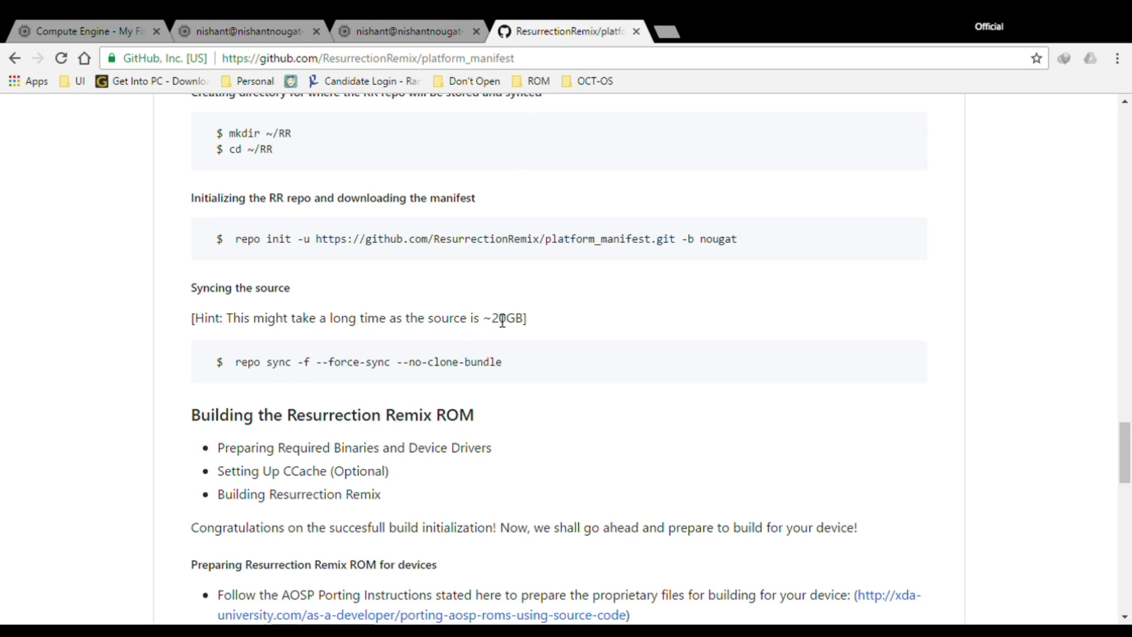
left_click(449, 31)
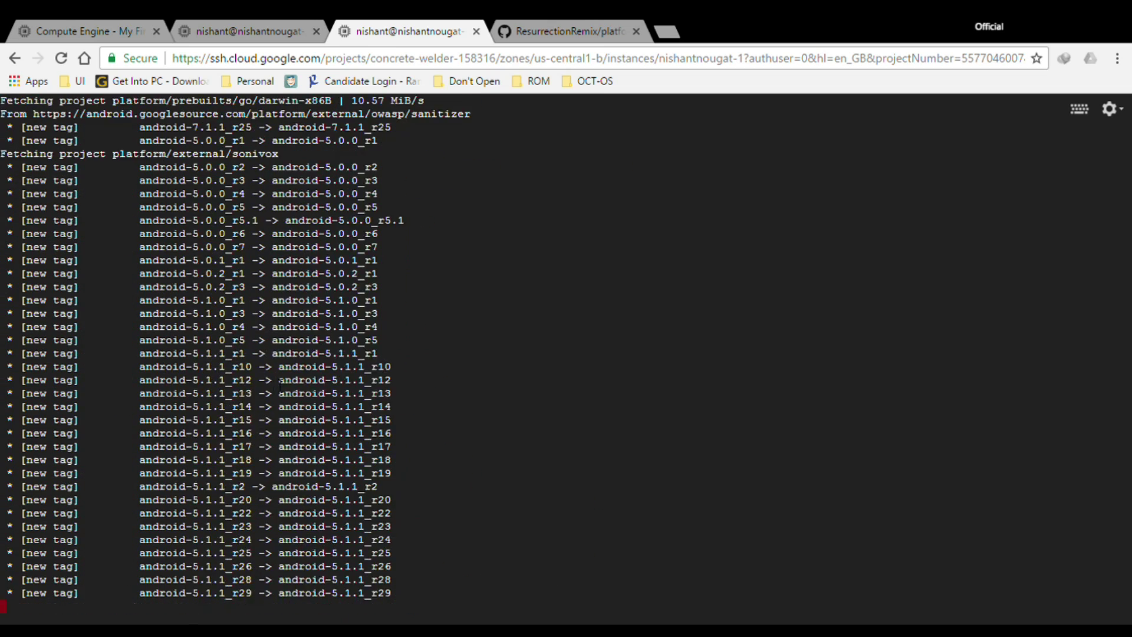
left_click(89, 31)
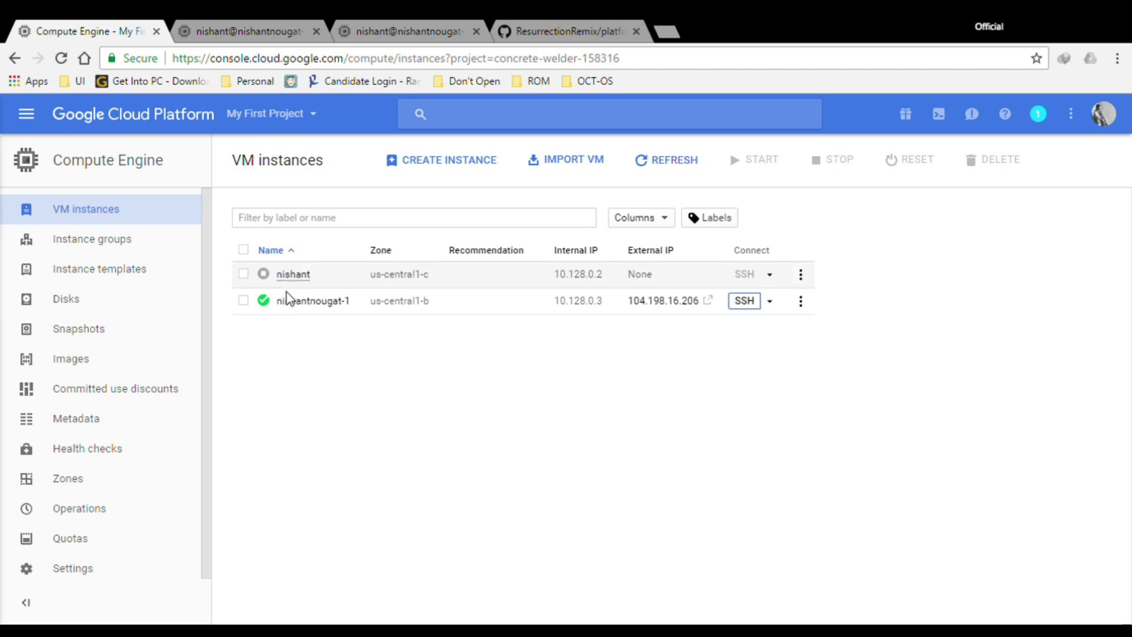
left_click(407, 31)
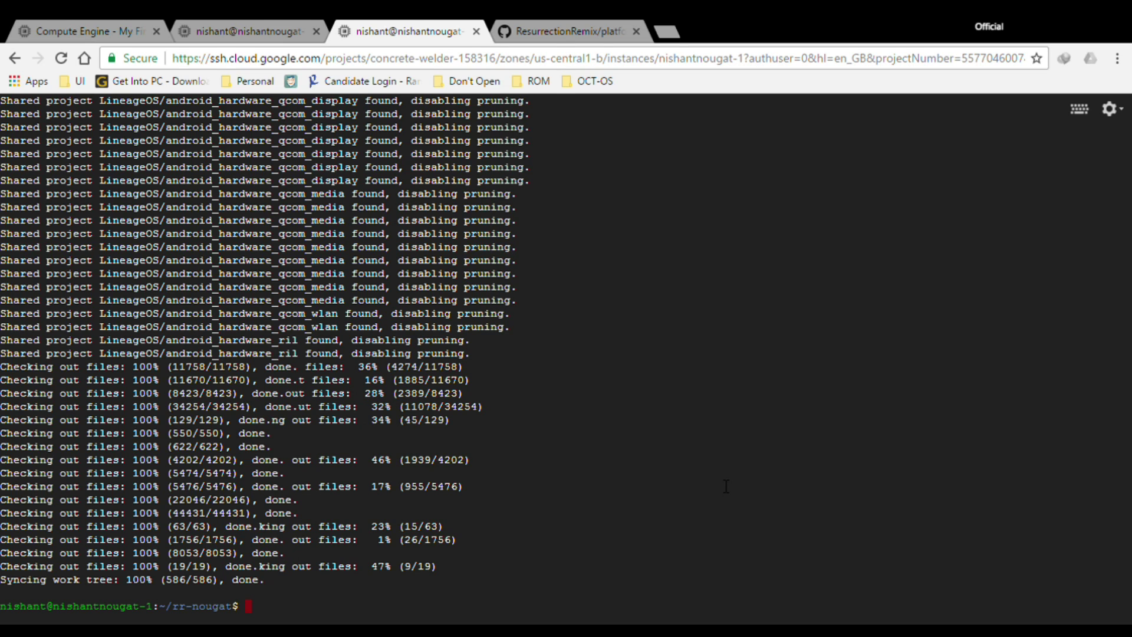
scroll(307, 459, "up", 5)
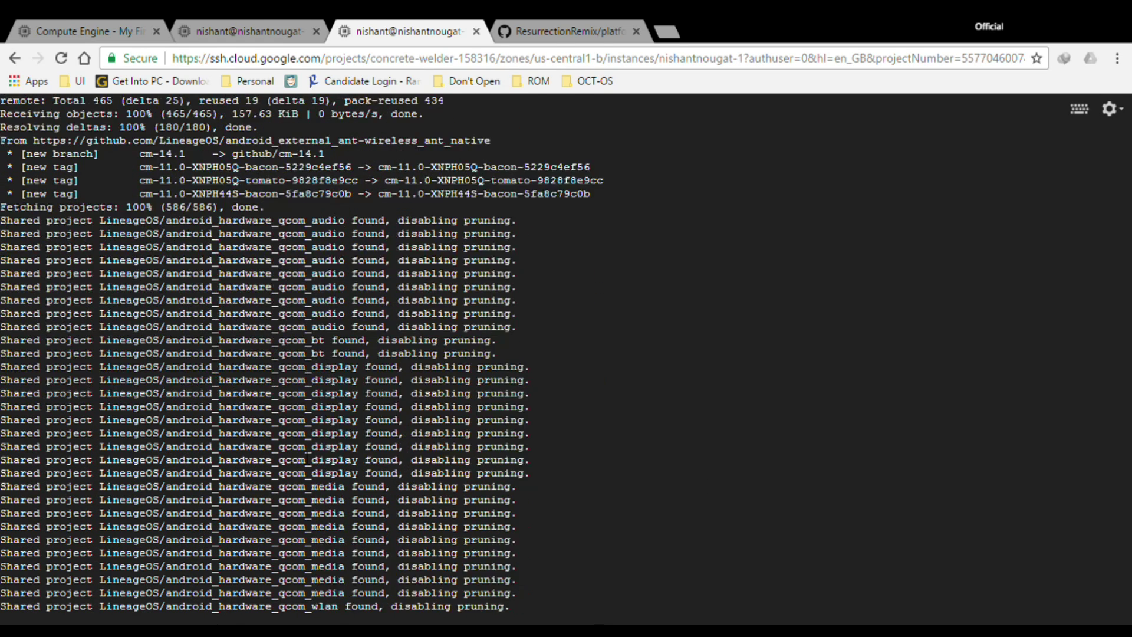
scroll(306, 459, "down", 5)
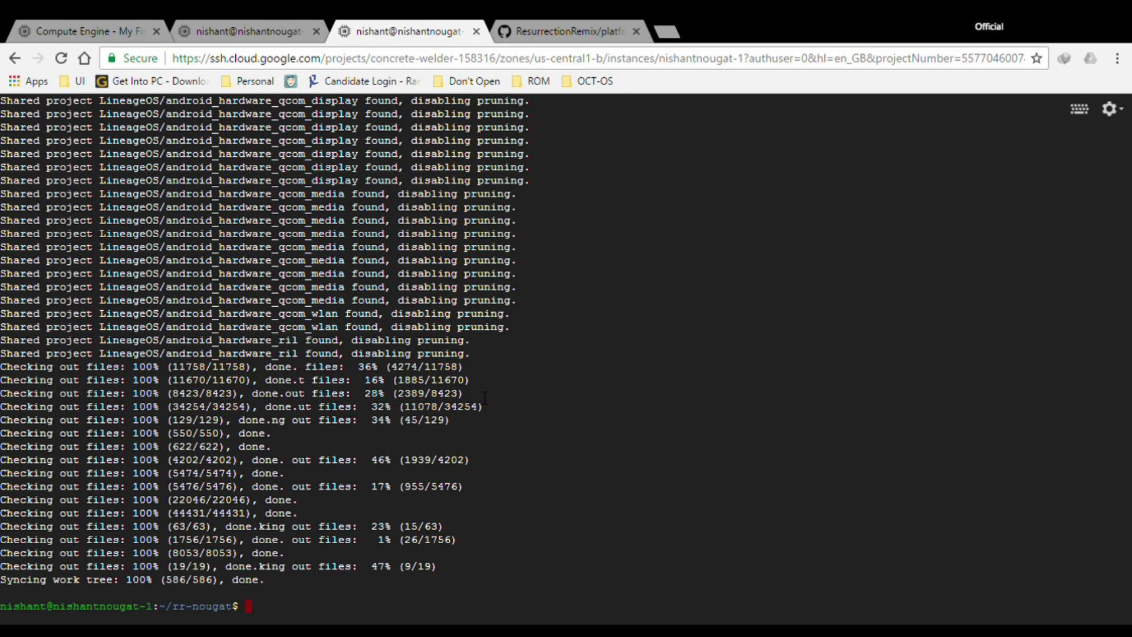
- Close the ResurrectionRemix GitHub tab and open a new blank tab
left_click(637, 32)
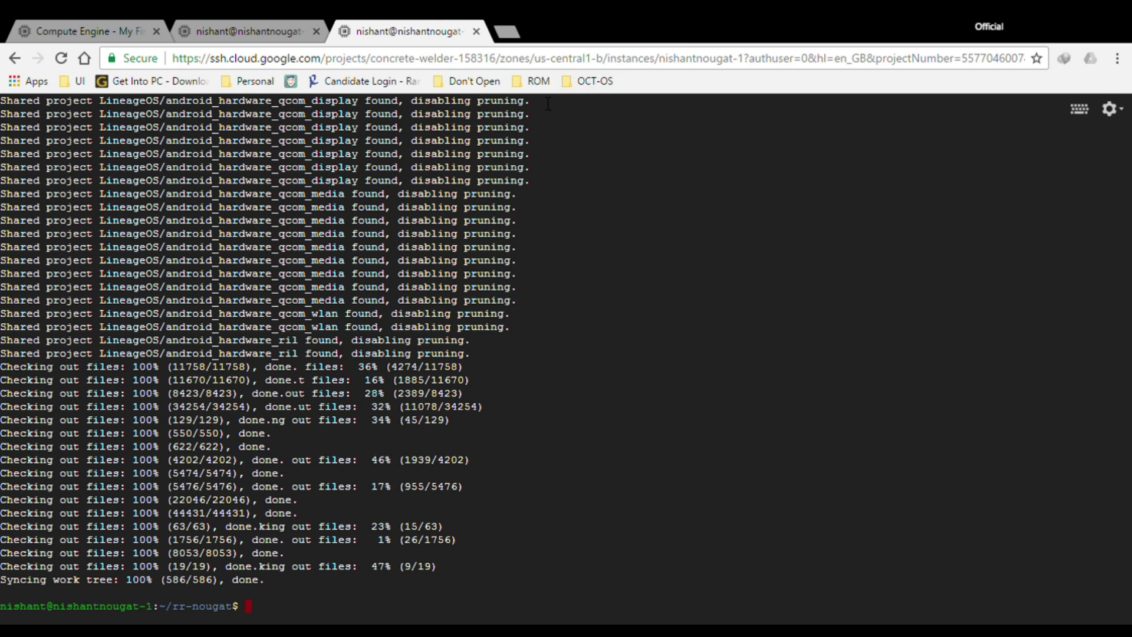
left_click(509, 35)
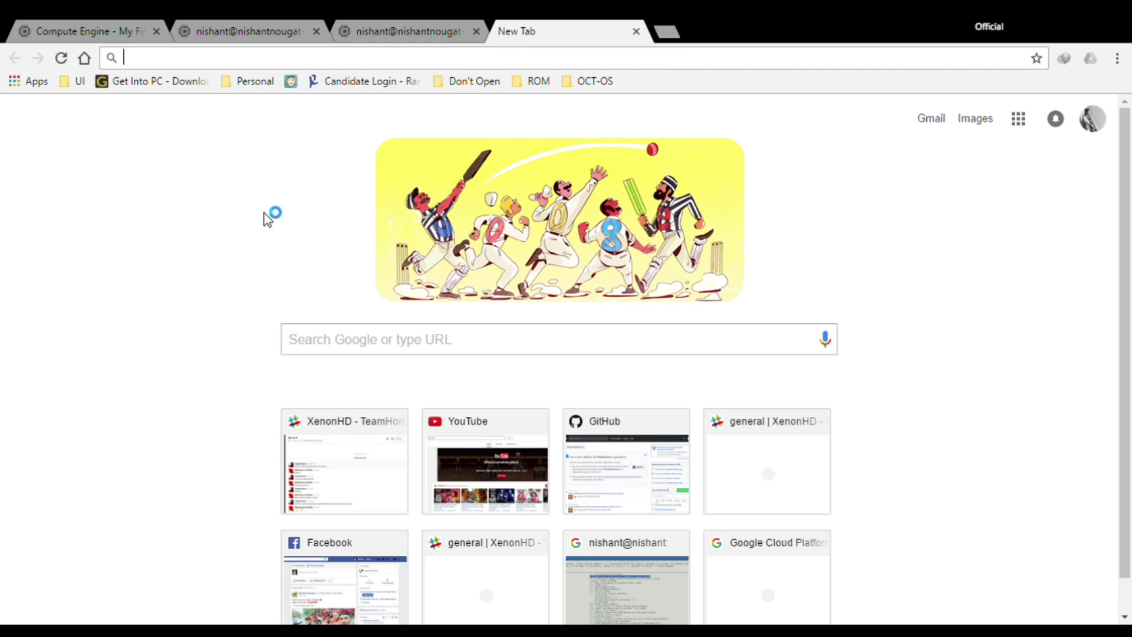
- Search Google for 'lineageos git' after a brief detour to the LineageOS site
left_click(84, 57)
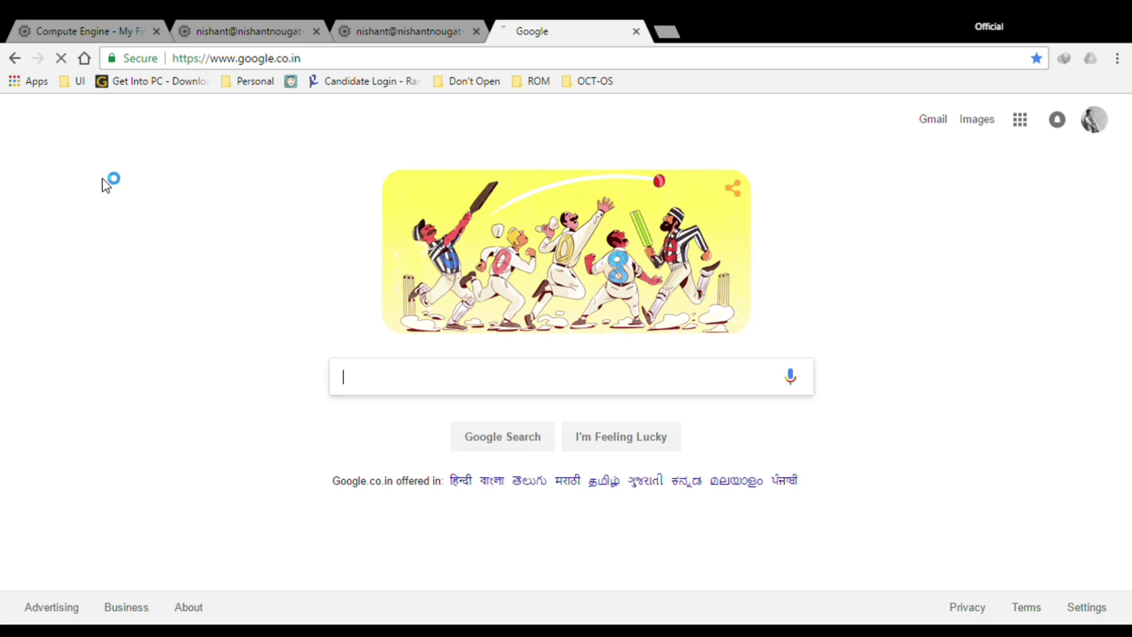
type("git")
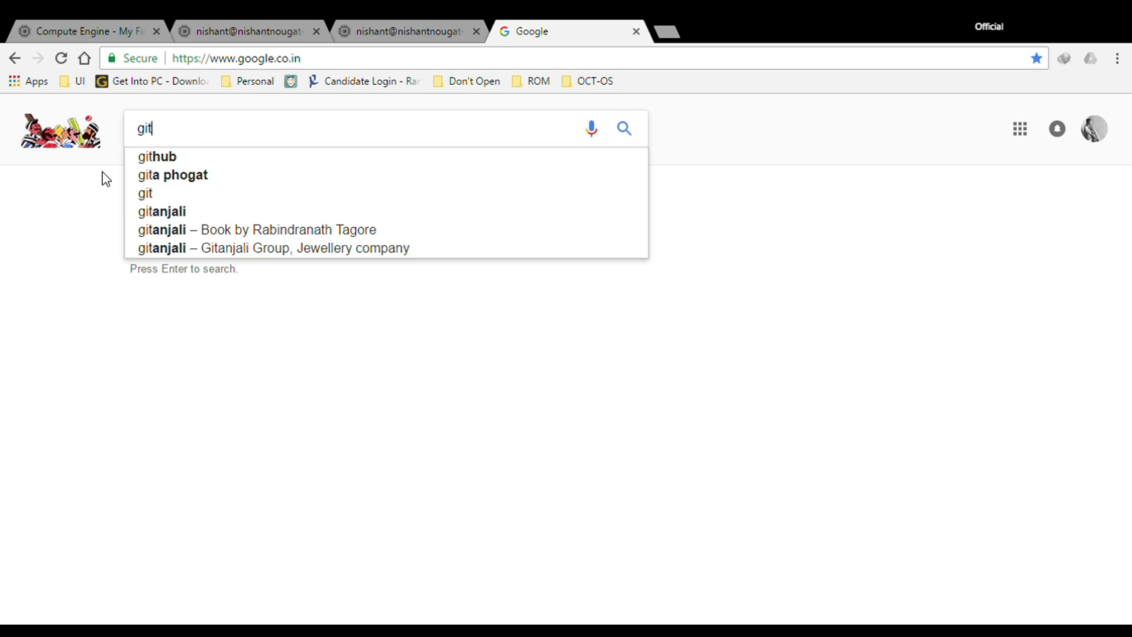
key("BackSpace")
key("BackSpace")
key("BackSpace")
type("li")
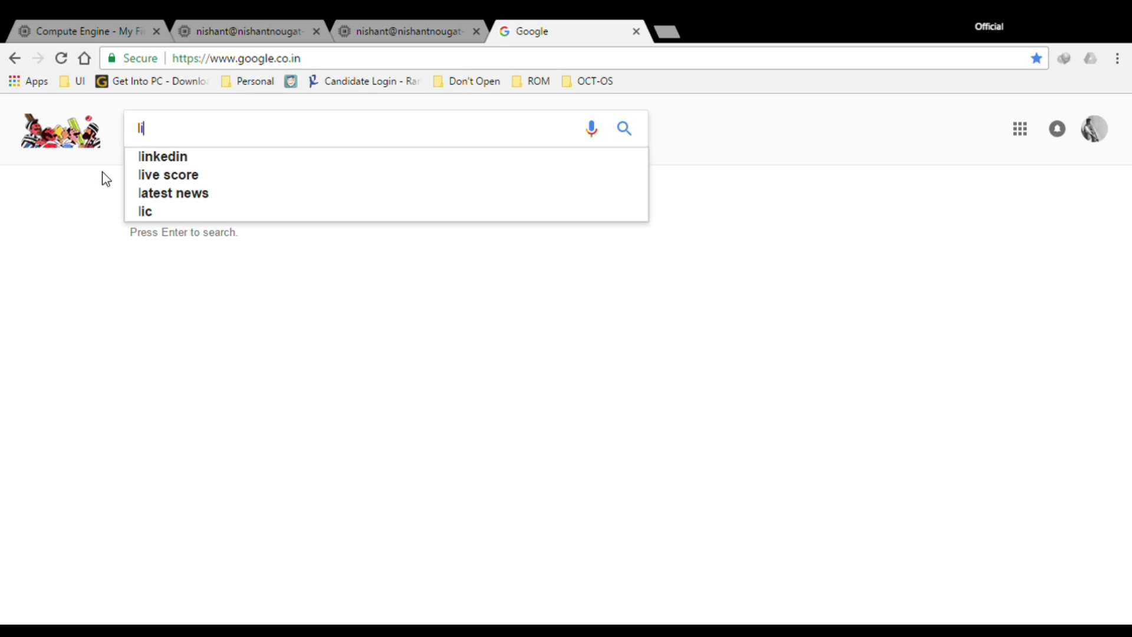
type("neageo")
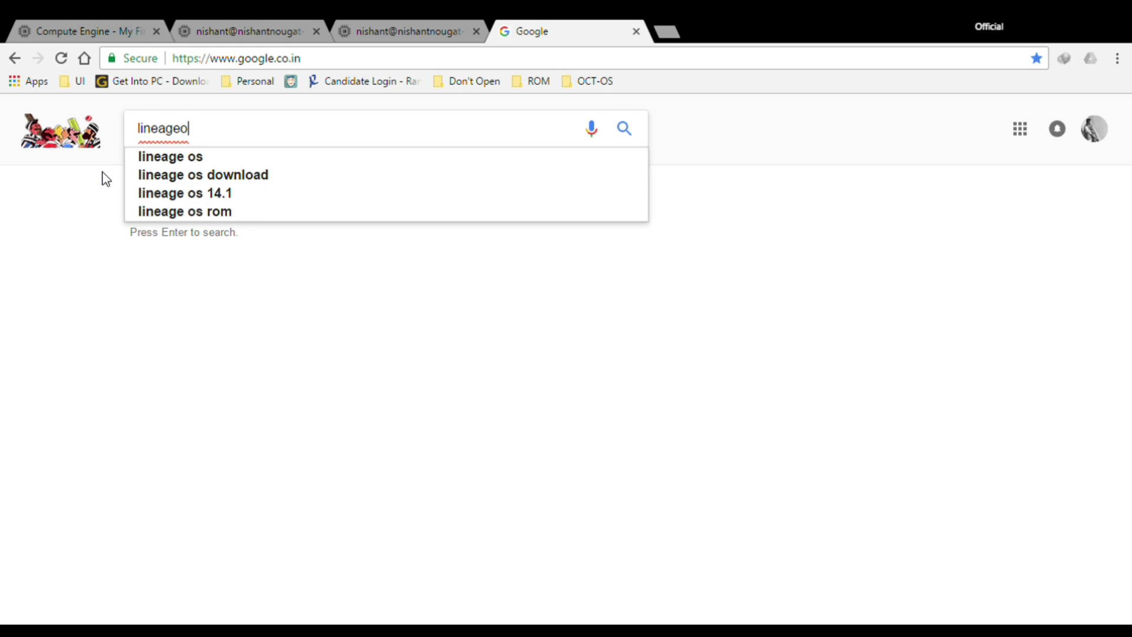
type("s")
key("Return")
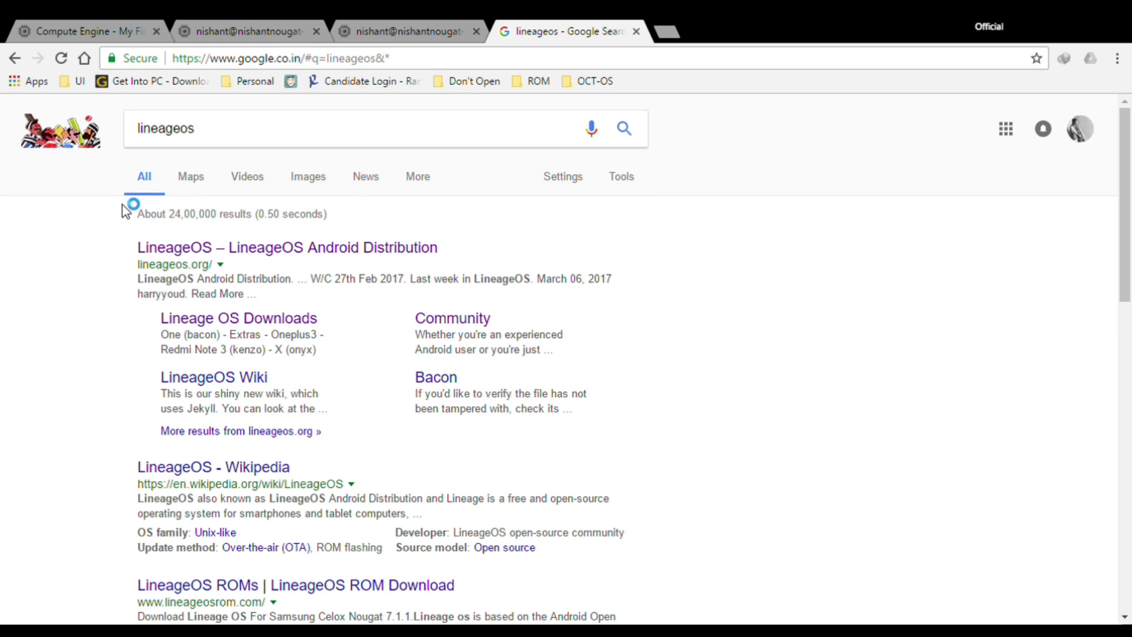
left_click(232, 247)
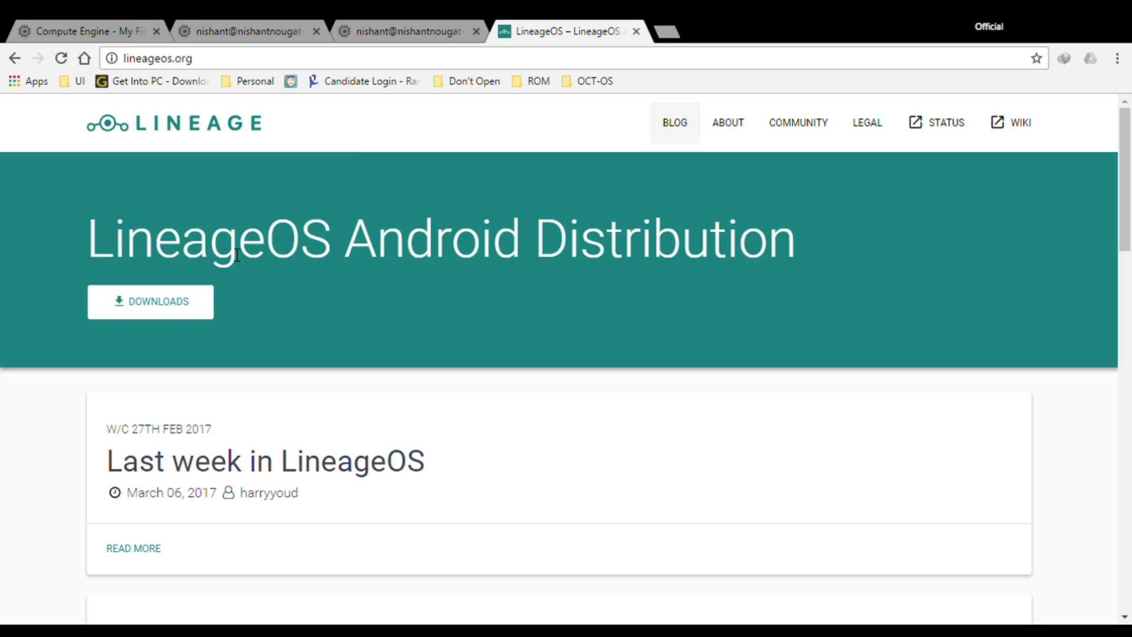
left_click(14, 58)
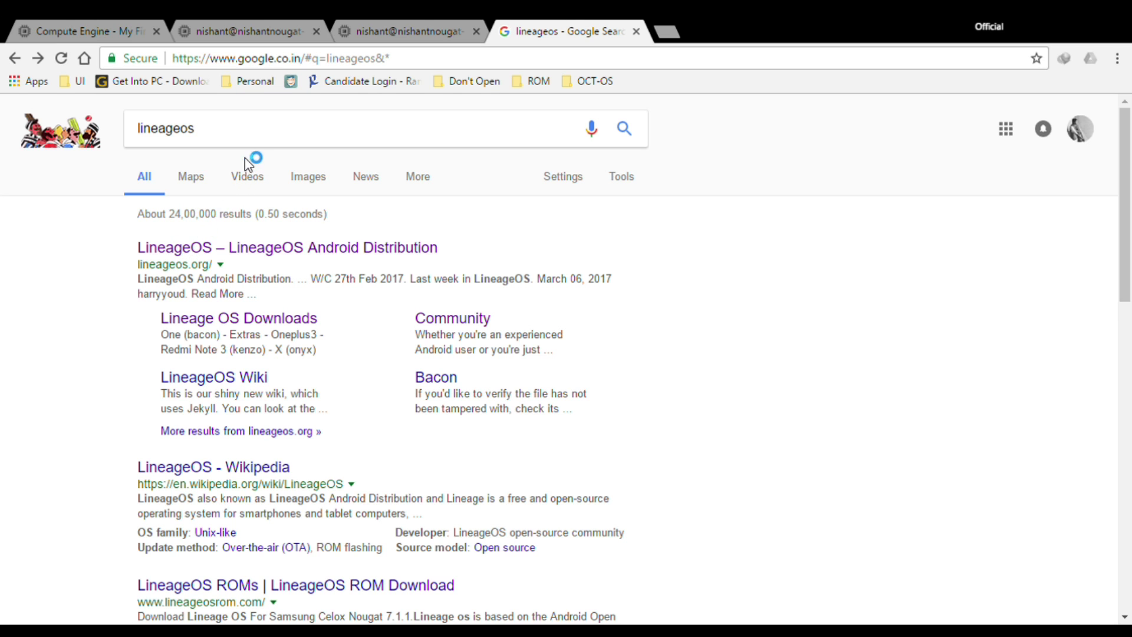
left_click(268, 132)
type("gi")
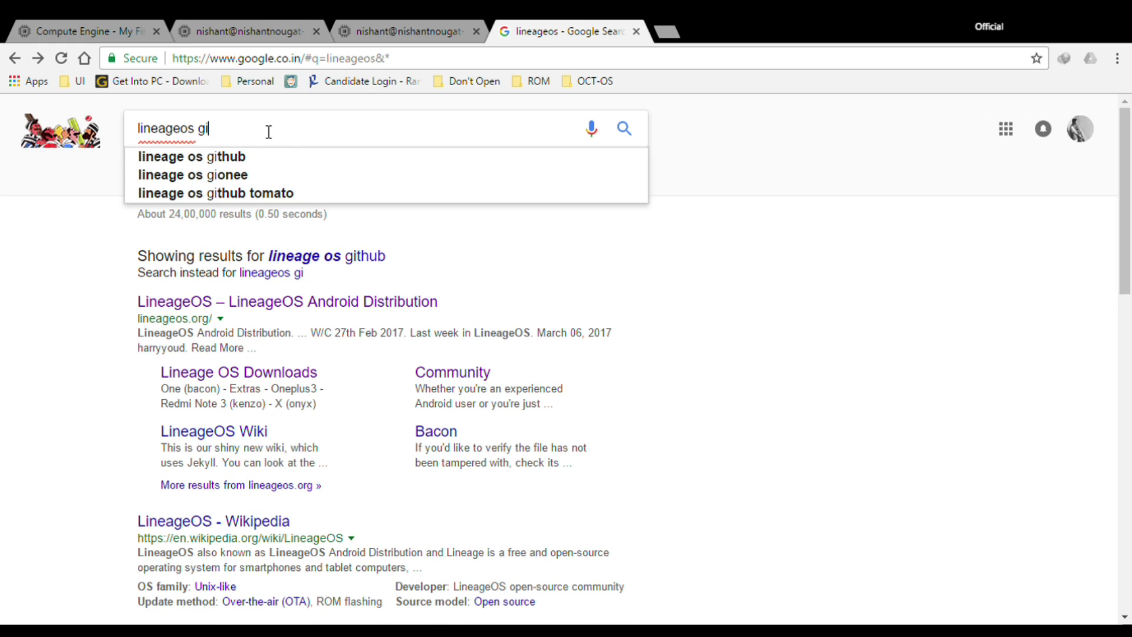
type("t")
key("Return")
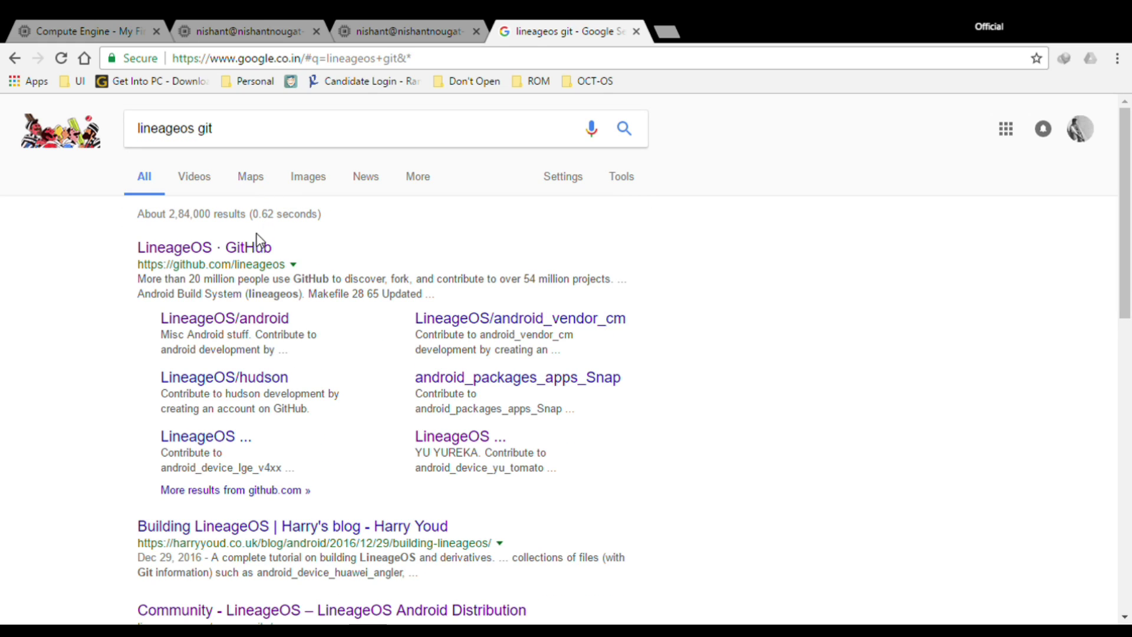
- On LineageOS GitHub, filter by 'leeco' and copy android_device_leeco_s2's HTTPS clone URL
left_click(257, 248)
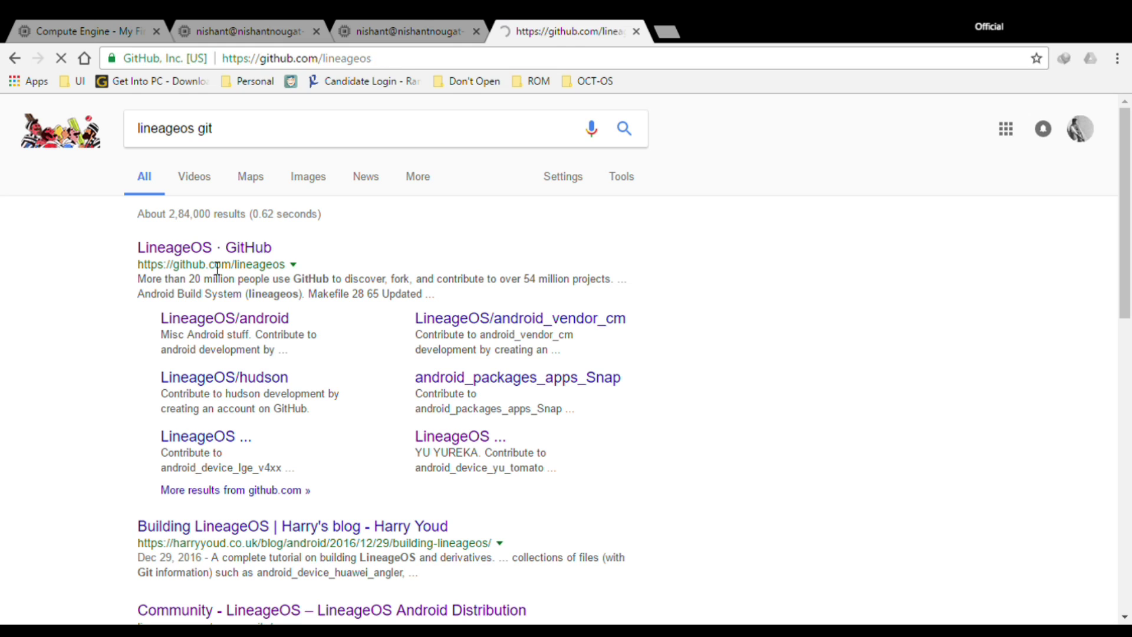
scroll(288, 395, "down", 5)
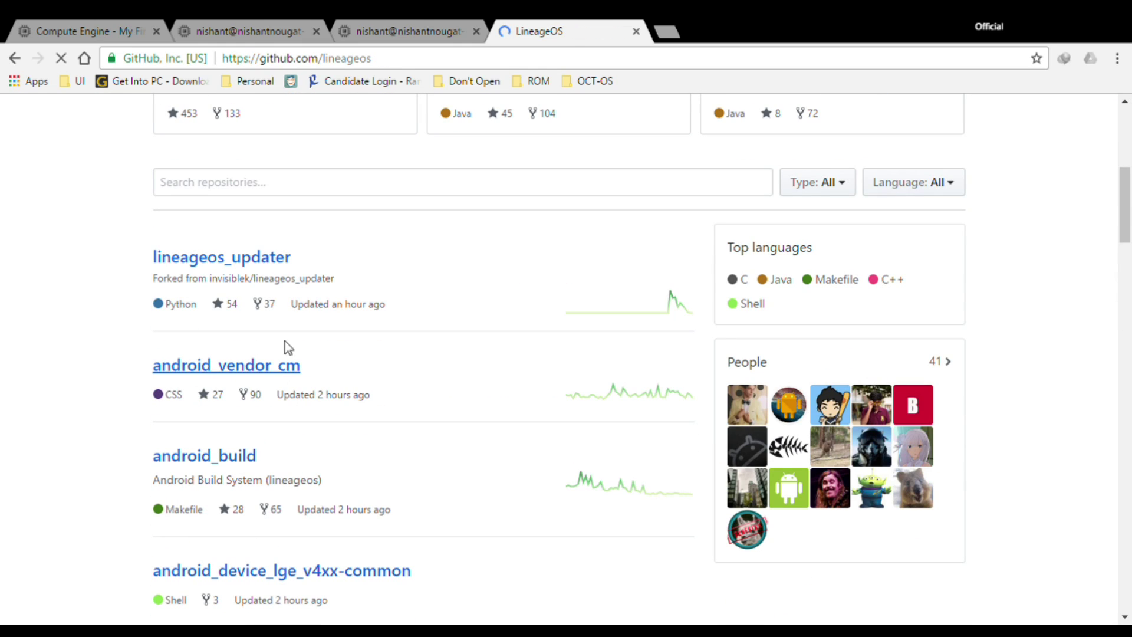
left_click(319, 183)
type("leeco")
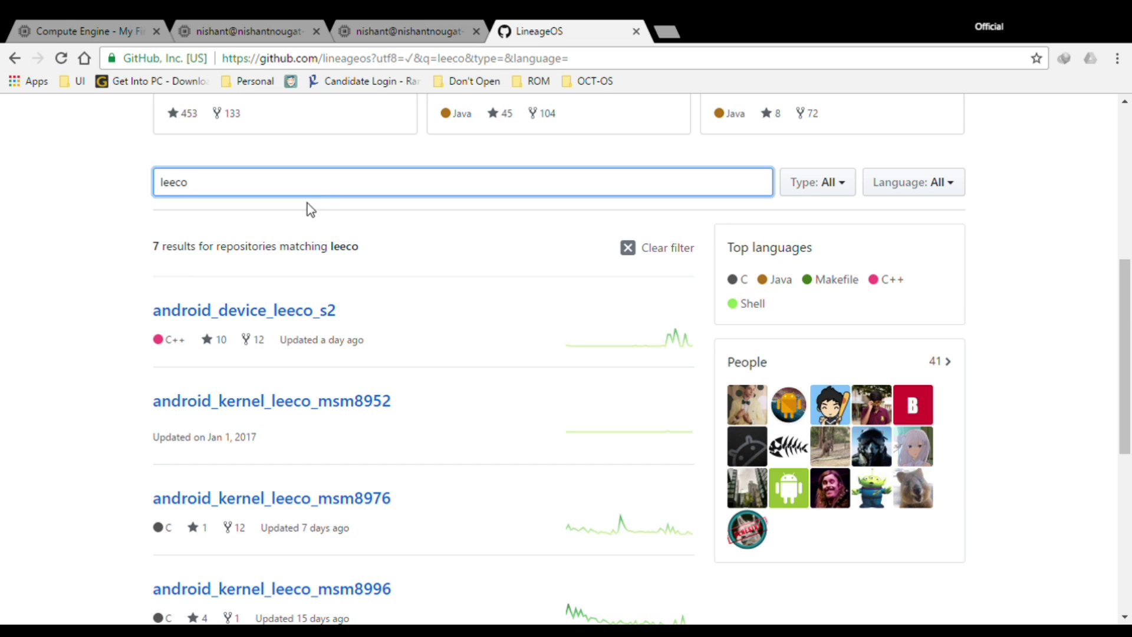
scroll(307, 202, "down", 1)
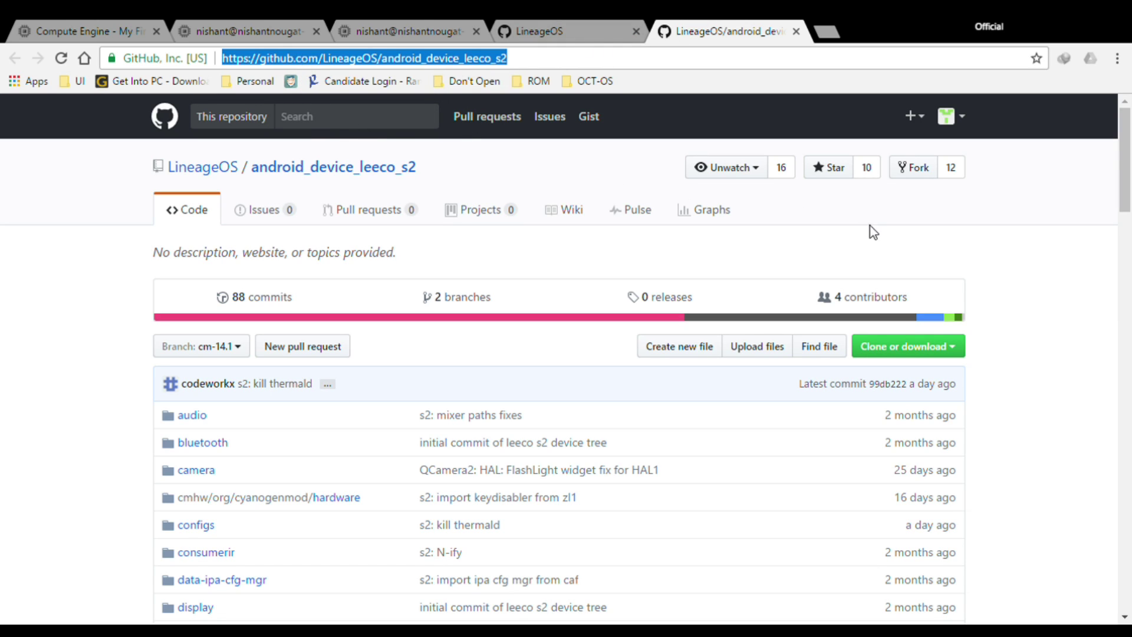
left_click(567, 266)
left_click(907, 346)
left_click(940, 432)
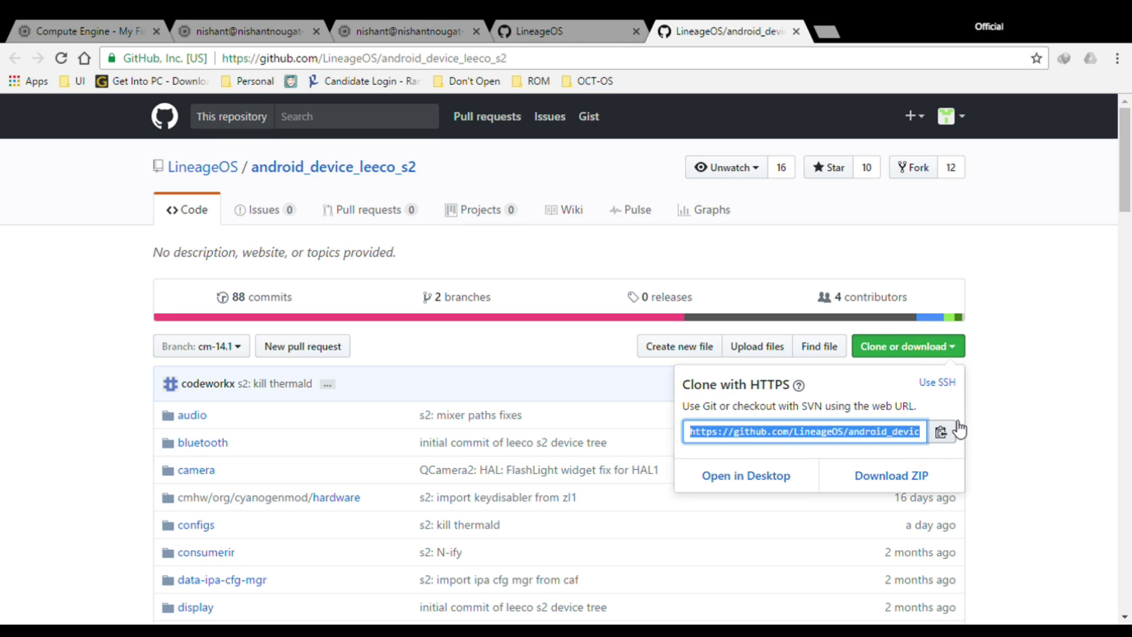
- Clone android_device_leeco_s2 on branch cm-14.1 into device/leeco/s2, fixing path typos first
left_click(387, 19)
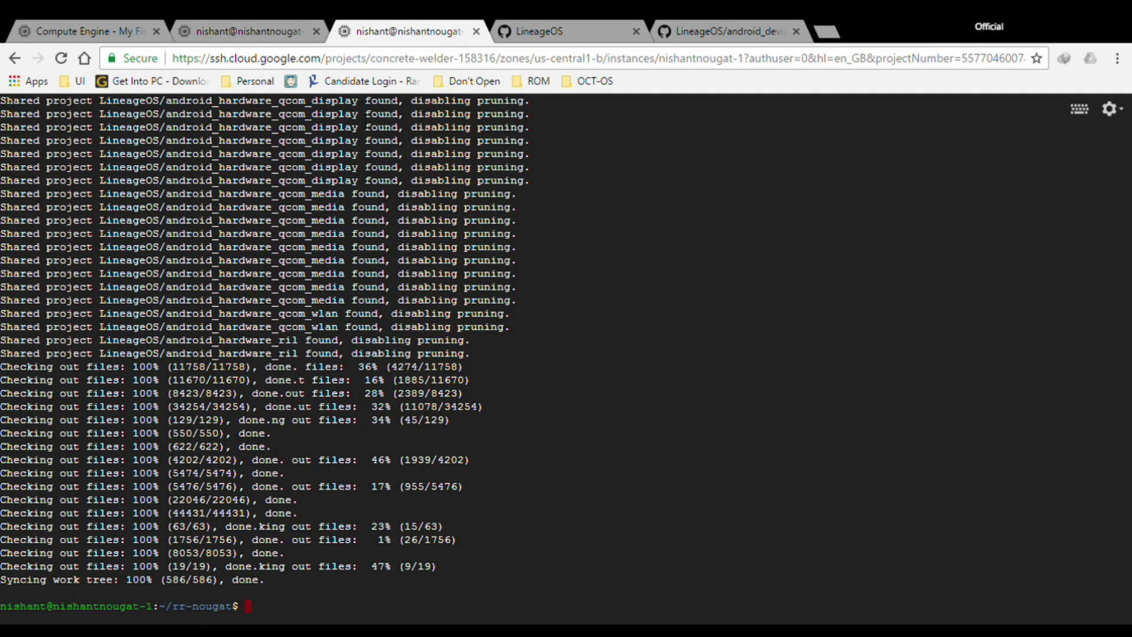
key("ctrl+v")
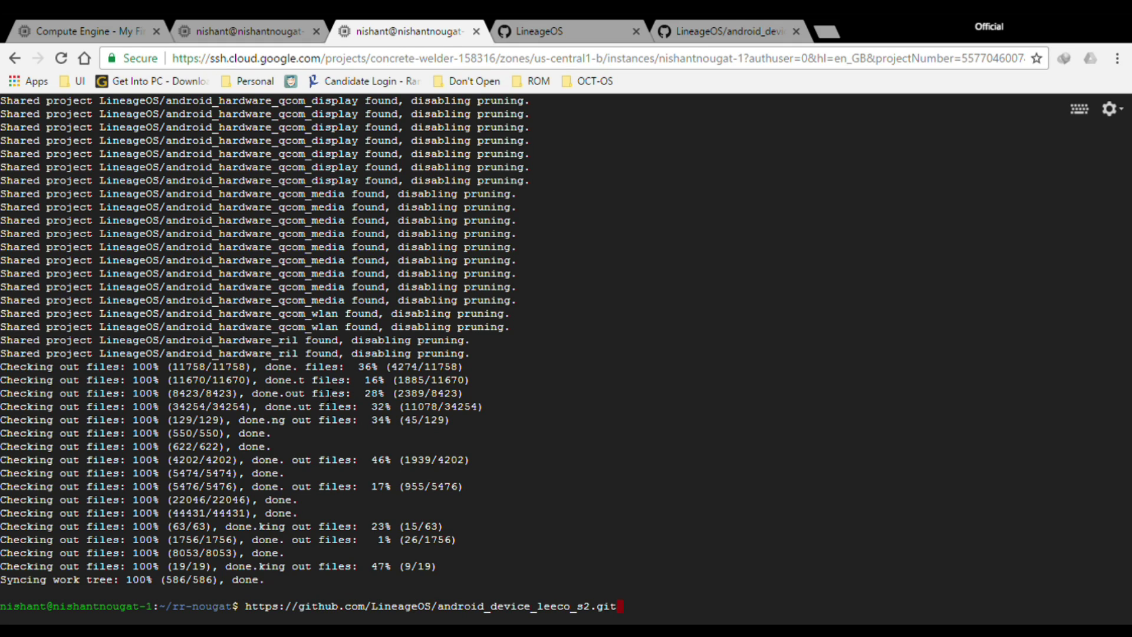
type("git")
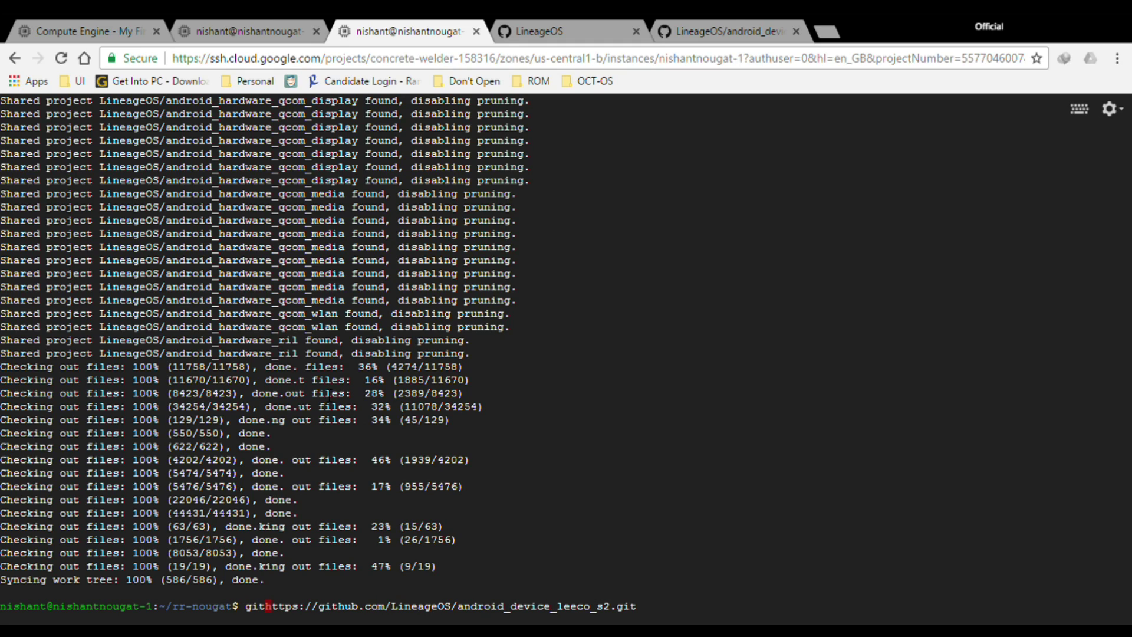
type(" clone")
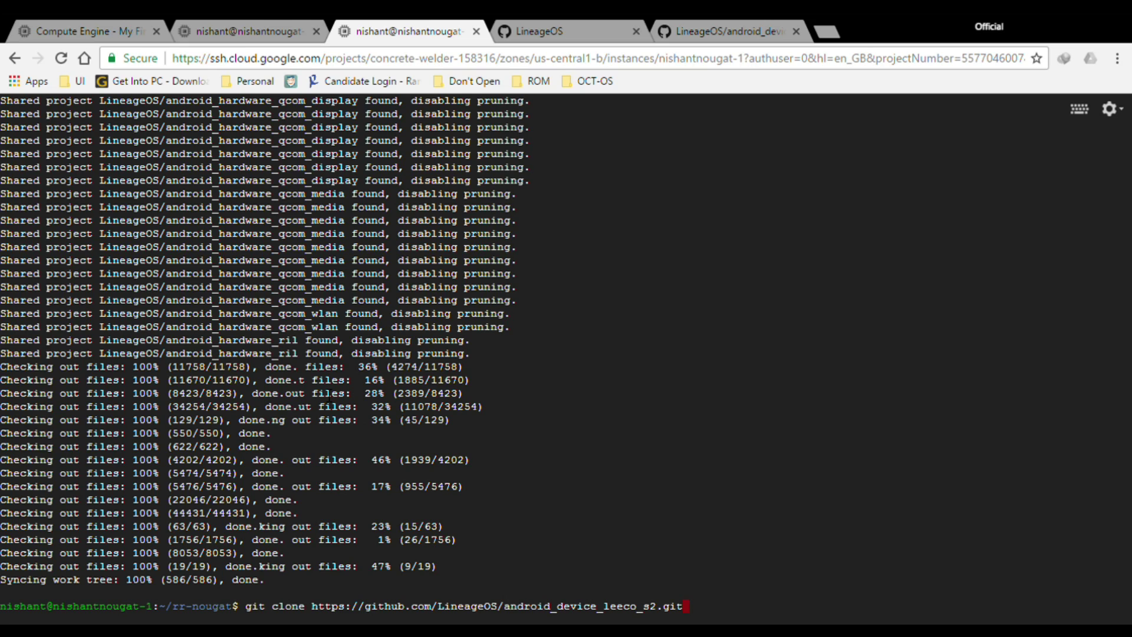
type("-b ")
type("cm-")
type("14.")
type("1")
type("devi")
type("e")
key("BackSpace")
type("c")
type("e/")
key("BackSpace")
type("le")
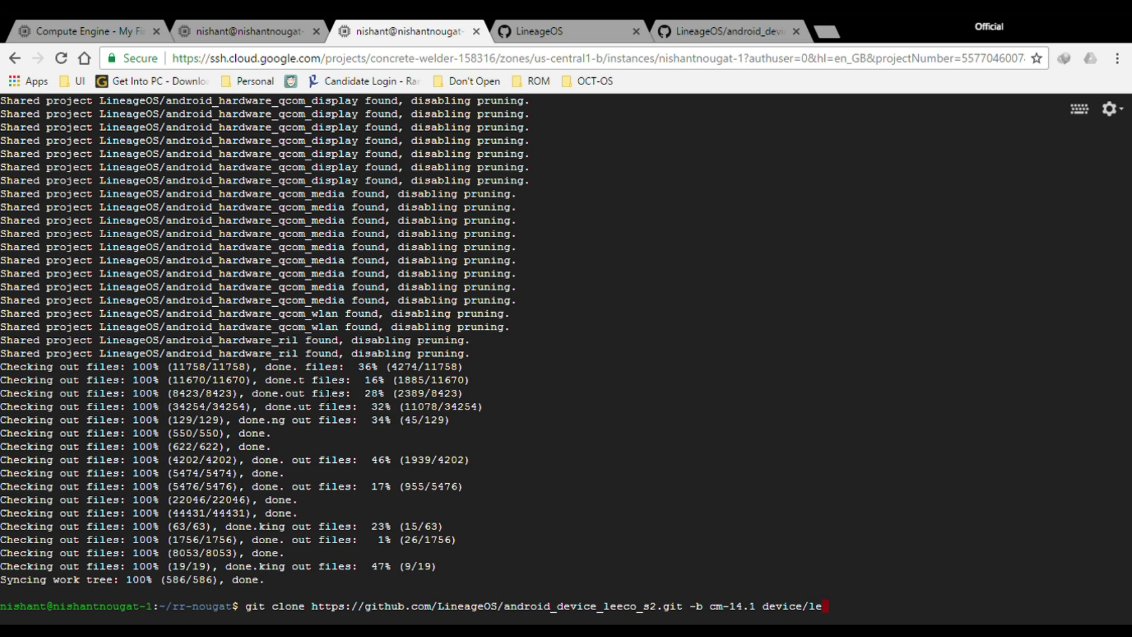
type("cco/s")
type("2")
key("Left")
key("Left")
key("Left")
key("Left")
key("Left")
key("BackSpace")
type("e")
key("Return")
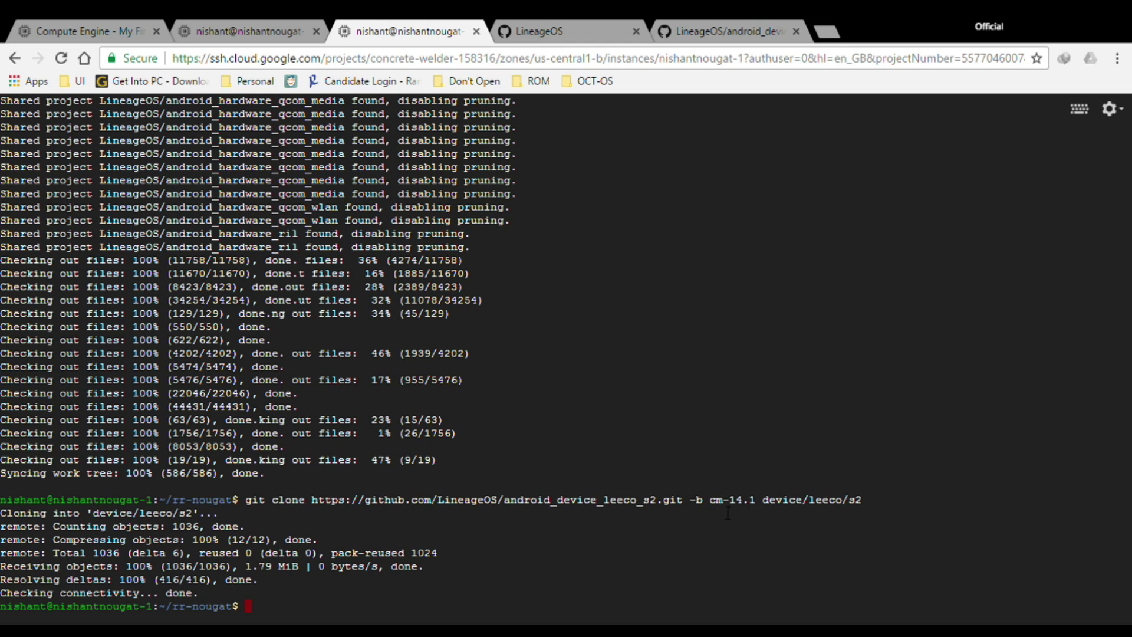
left_click(719, 31)
- Search LineageOS repos for 'msm8976' and copy android_kernel_leeco_msm8976's HTTPS clone URL
left_click(551, 30)
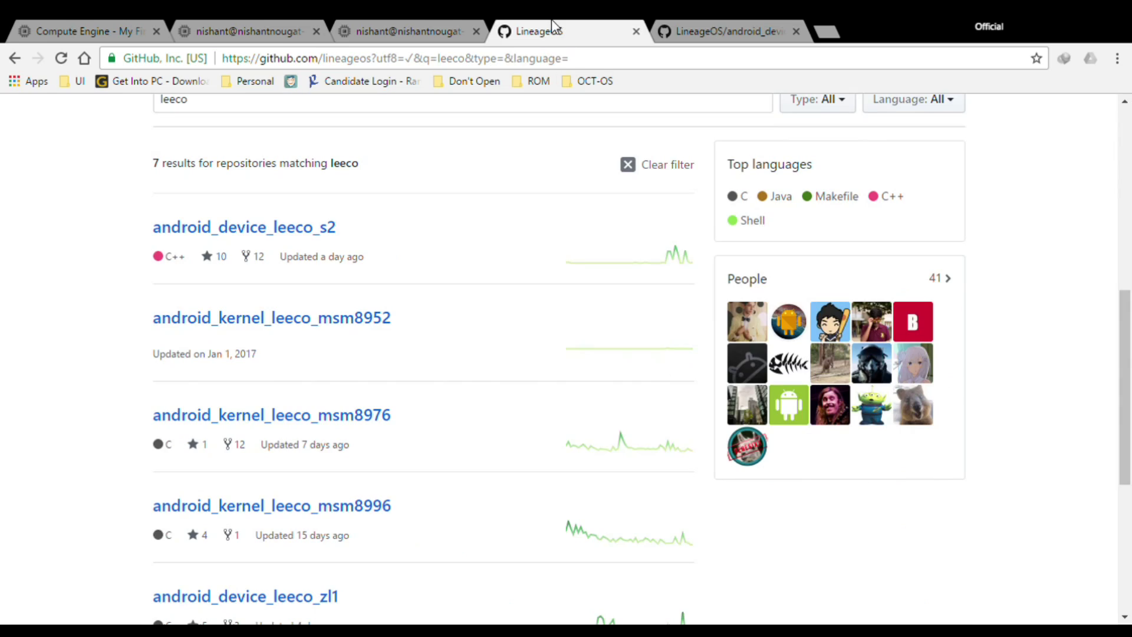
scroll(374, 275, "up", 2)
double_click(213, 268)
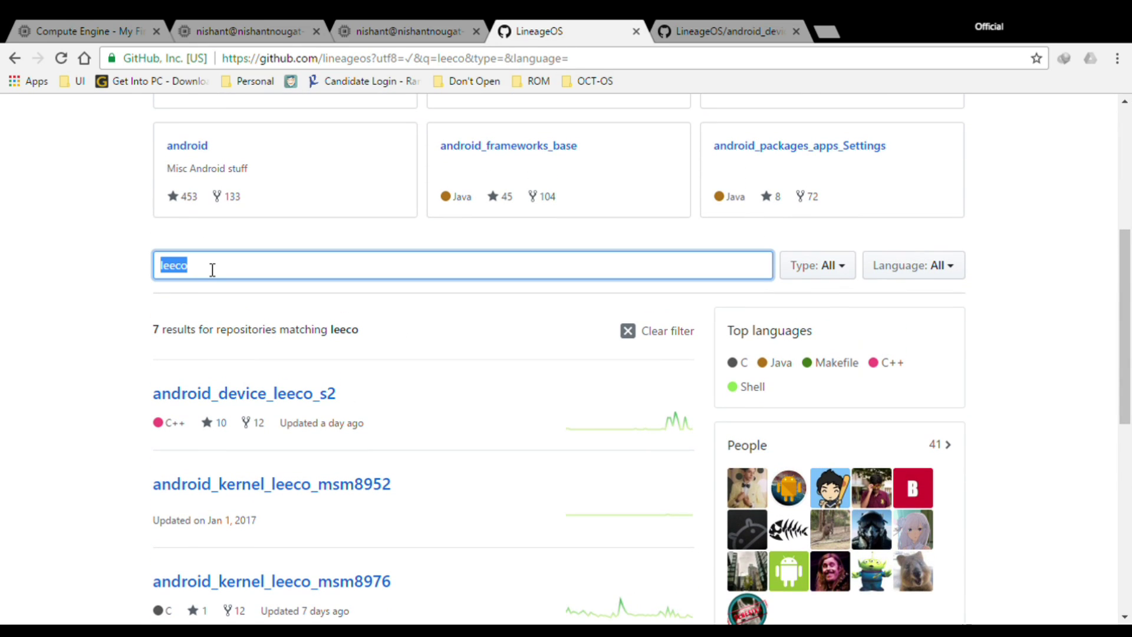
type("msm897")
key("Return")
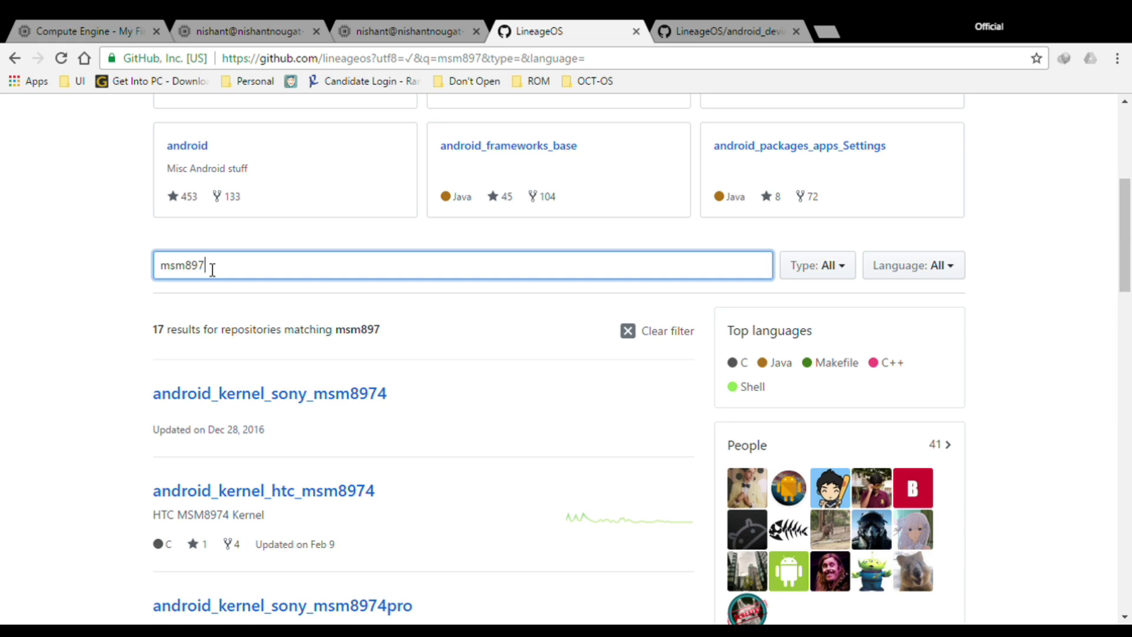
type("6")
key("Return")
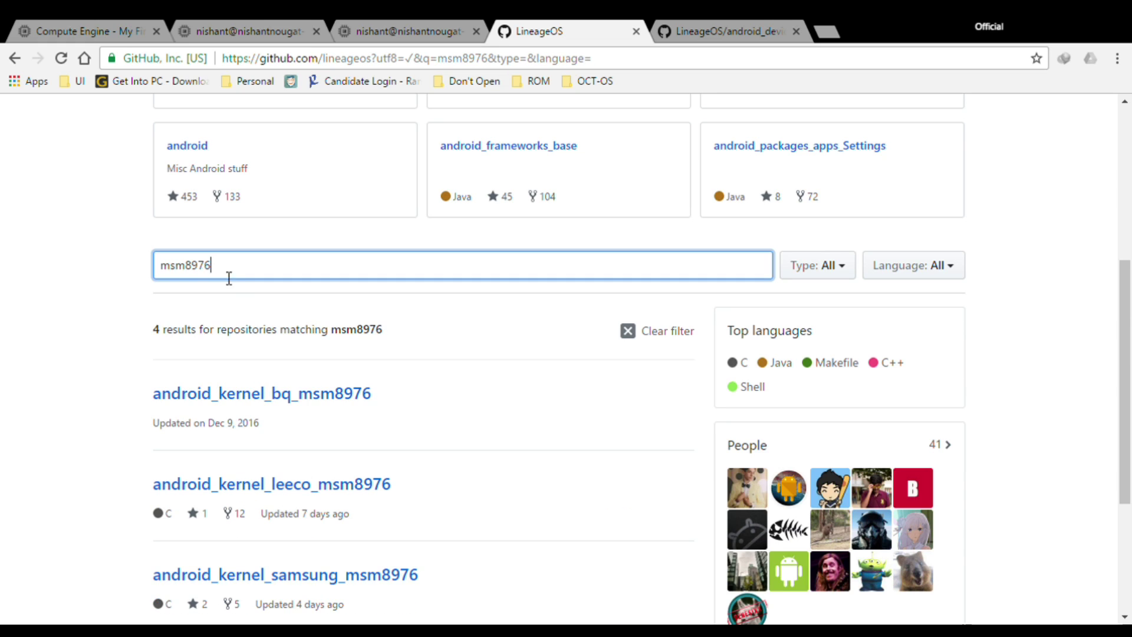
left_click(337, 484)
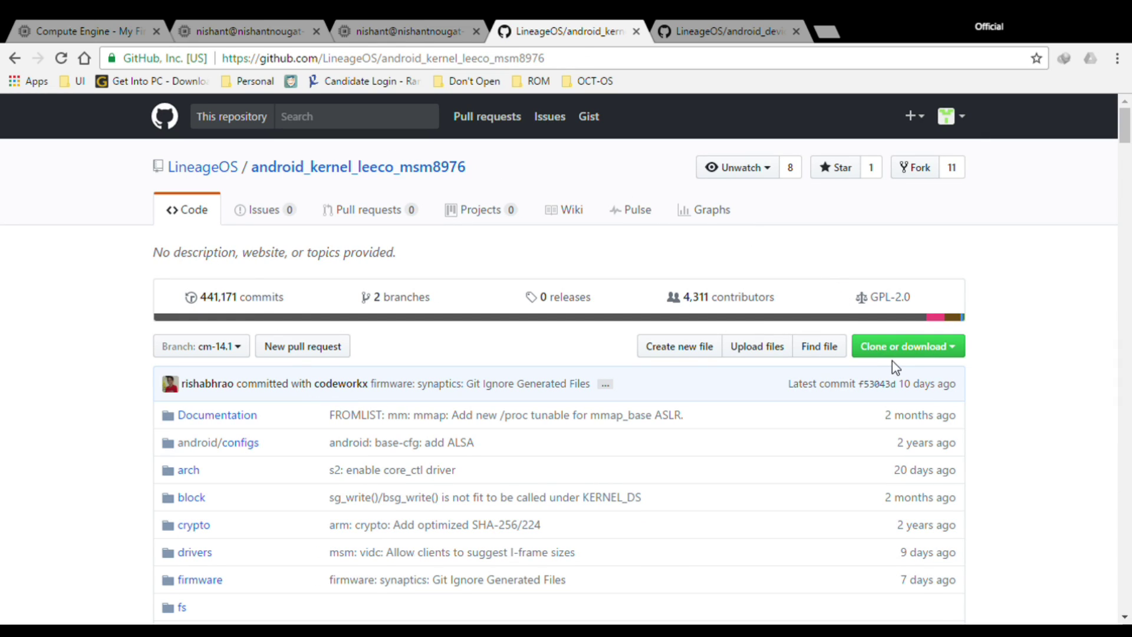
left_click(896, 345)
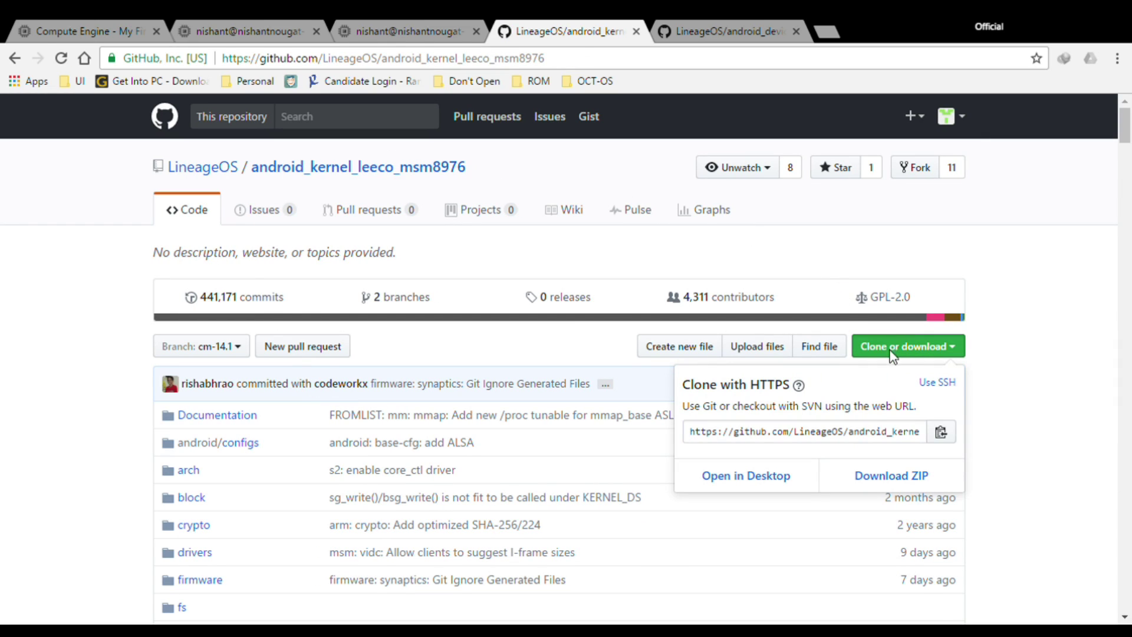
left_click(940, 431)
- Run git clone of android_kernel_leeco_msm8976 with -b cm-14.1 into kernel/leeco/msm8976
left_click(402, 31)
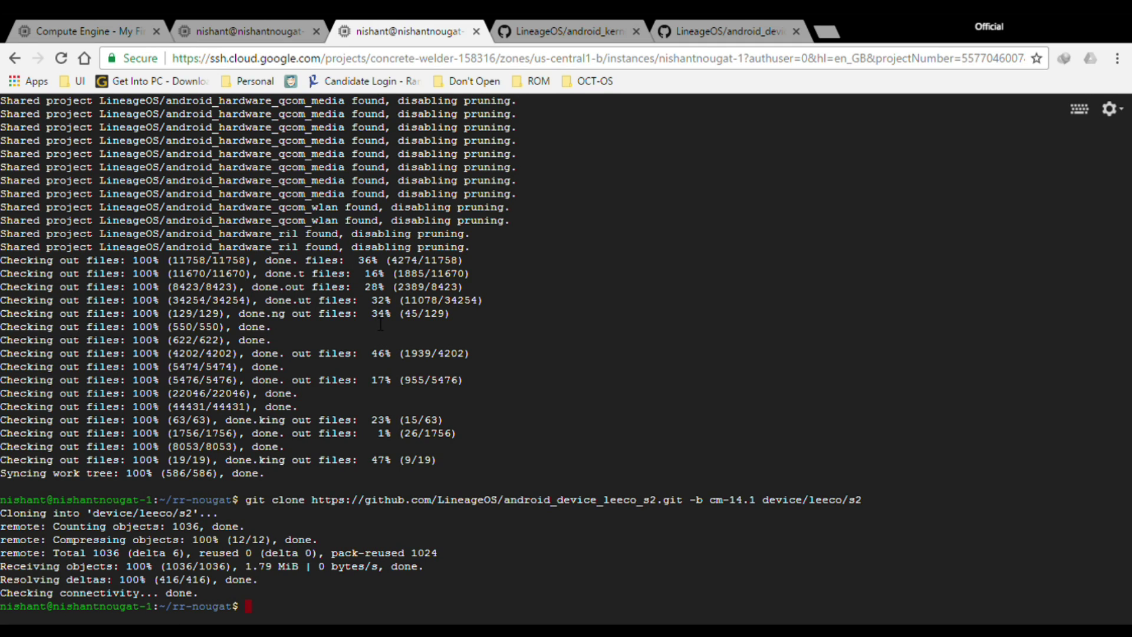
type("git clone")
key("ctrl+v")
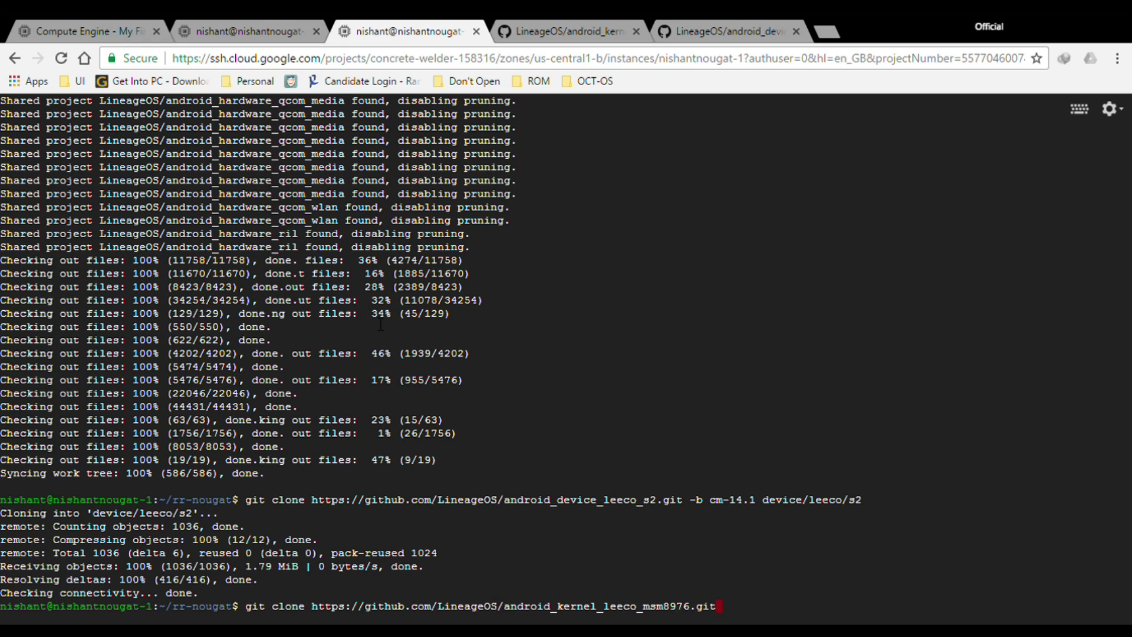
type("-b ")
type("cm-")
type("14.1 ke")
type("rne")
type("l/leec")
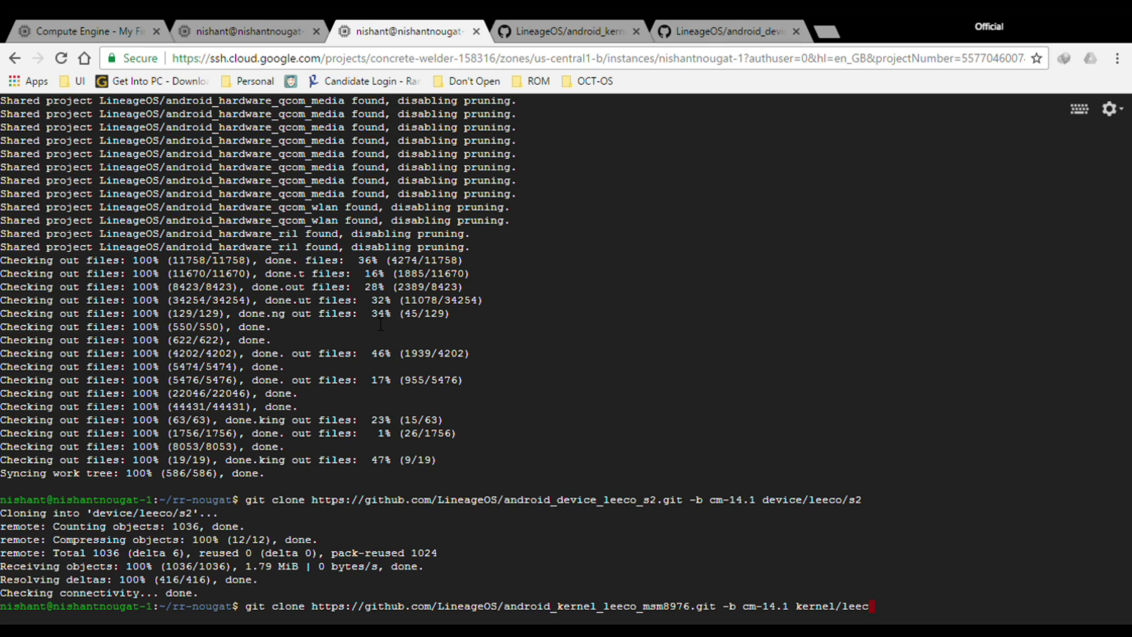
type("o/msm8")
type("976")
key("Return")
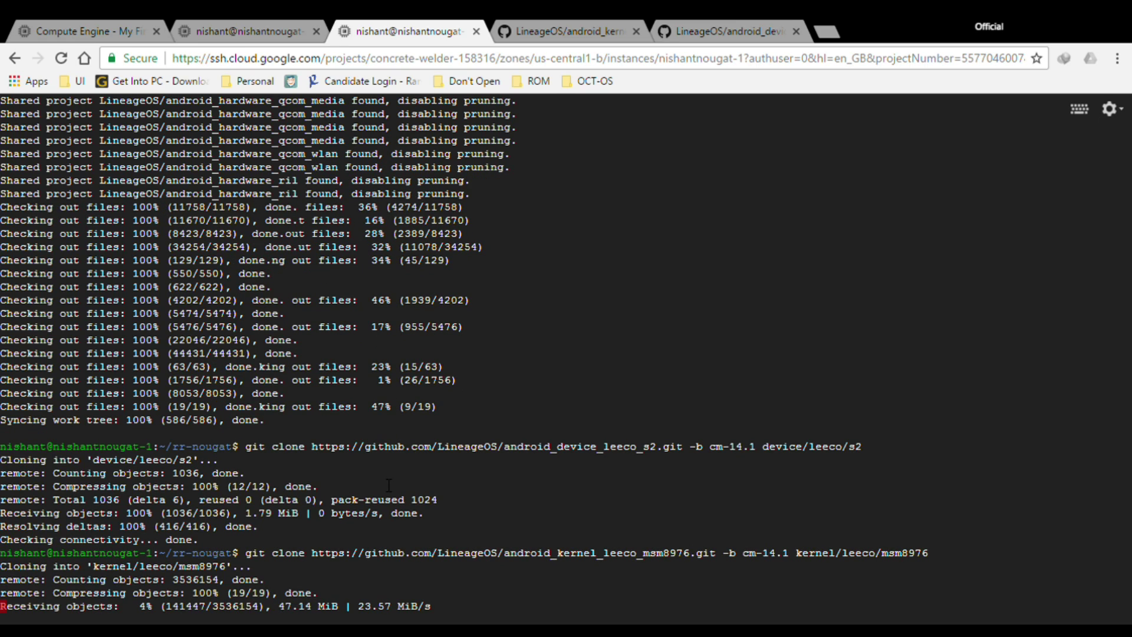
- Swap the kernel GitHub page for Google's homepage while checking both terminals on the kernel clone
left_click(549, 31)
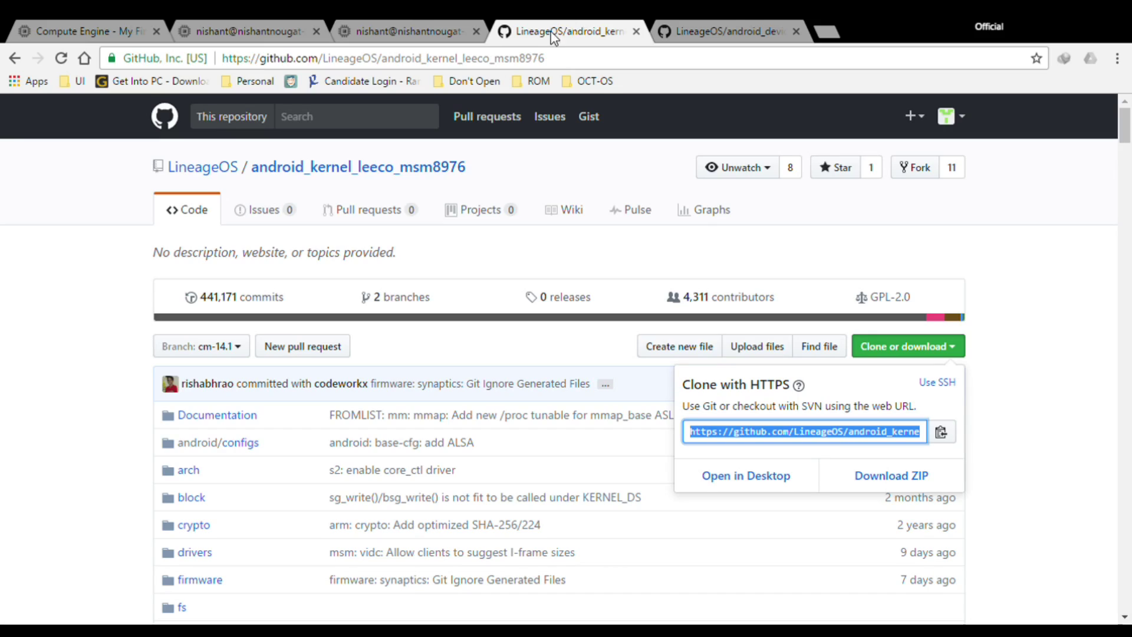
left_click(84, 59)
left_click(407, 31)
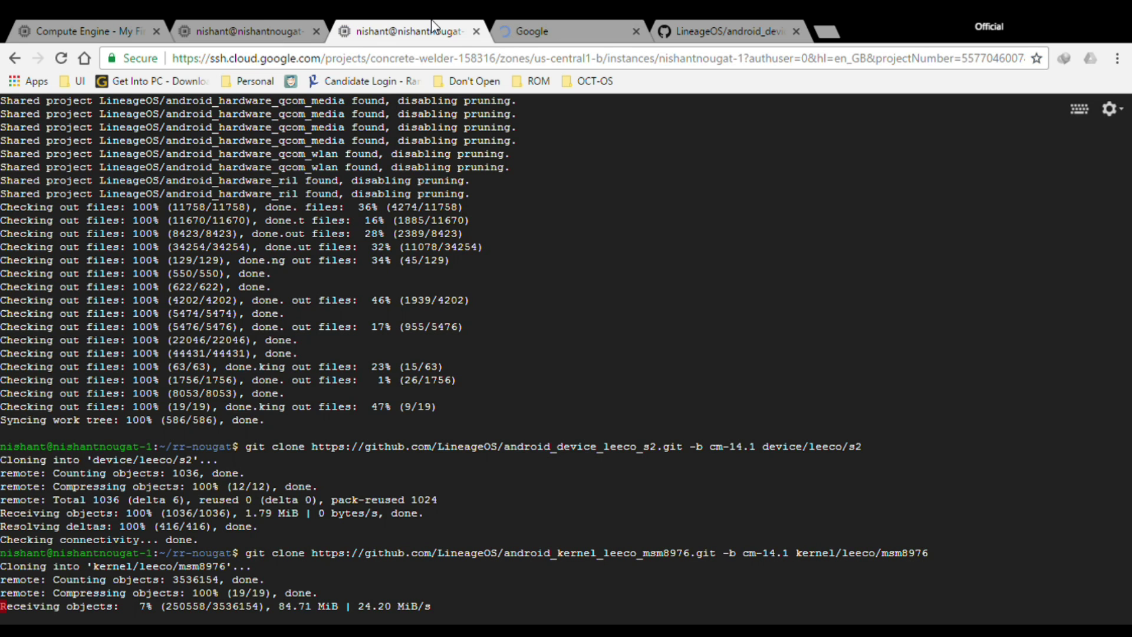
left_click(250, 31)
left_click(407, 31)
left_click(250, 30)
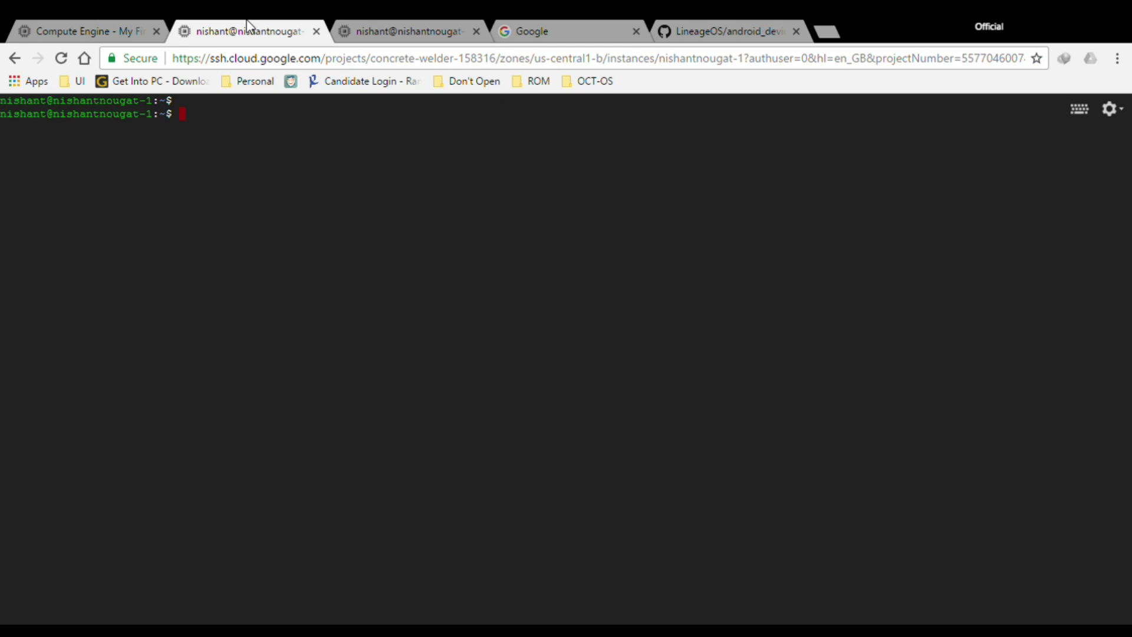
left_click(390, 31)
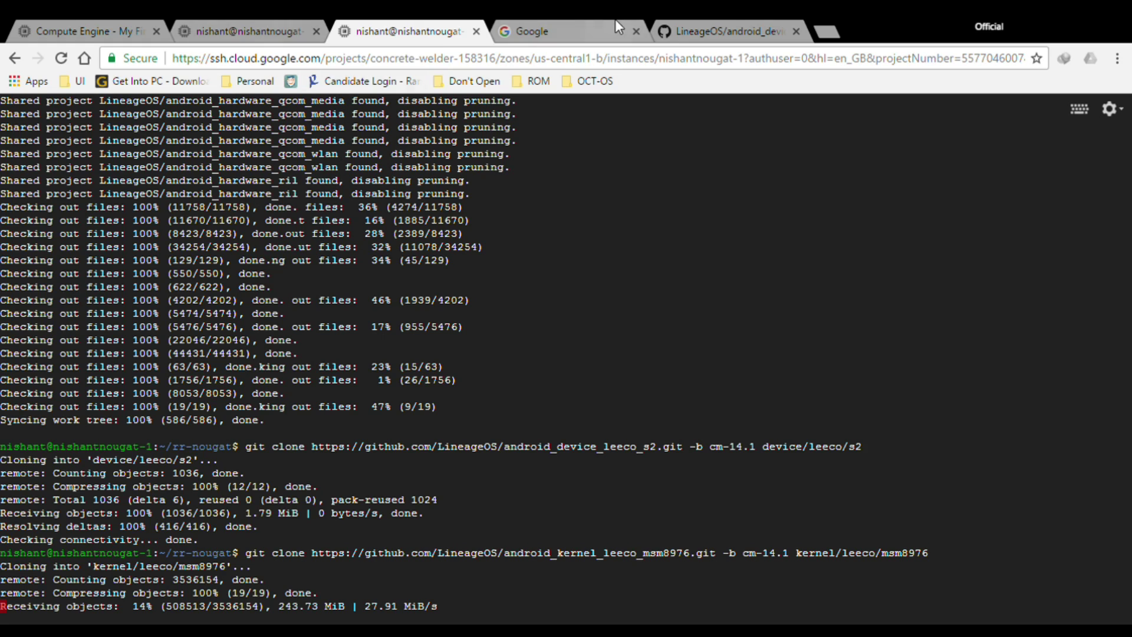
left_click(583, 23)
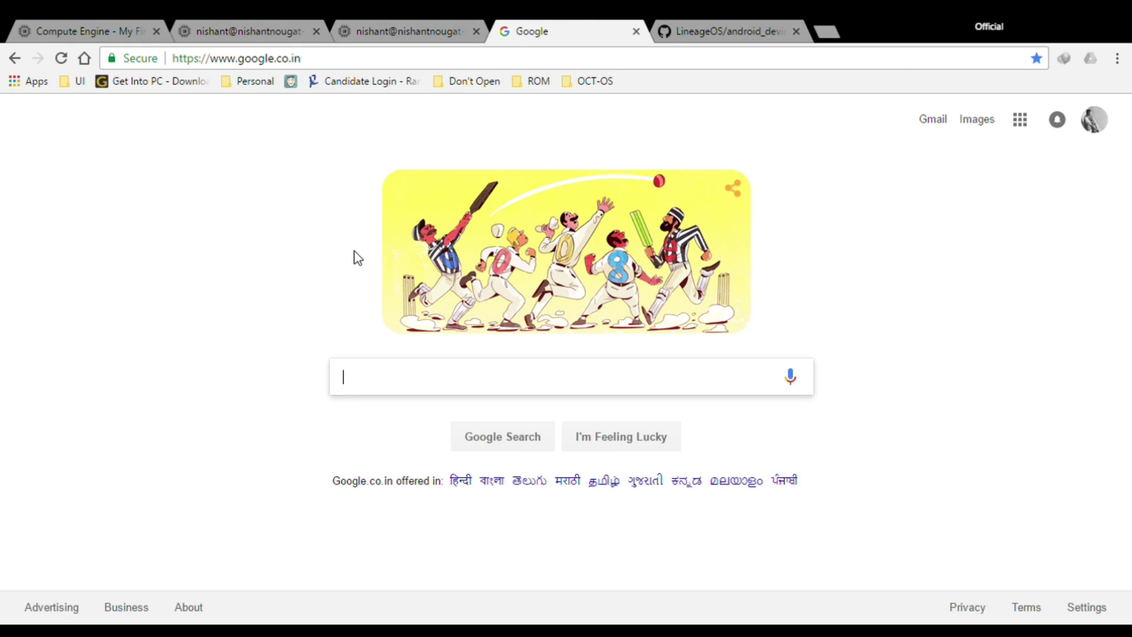
type("the muppet")
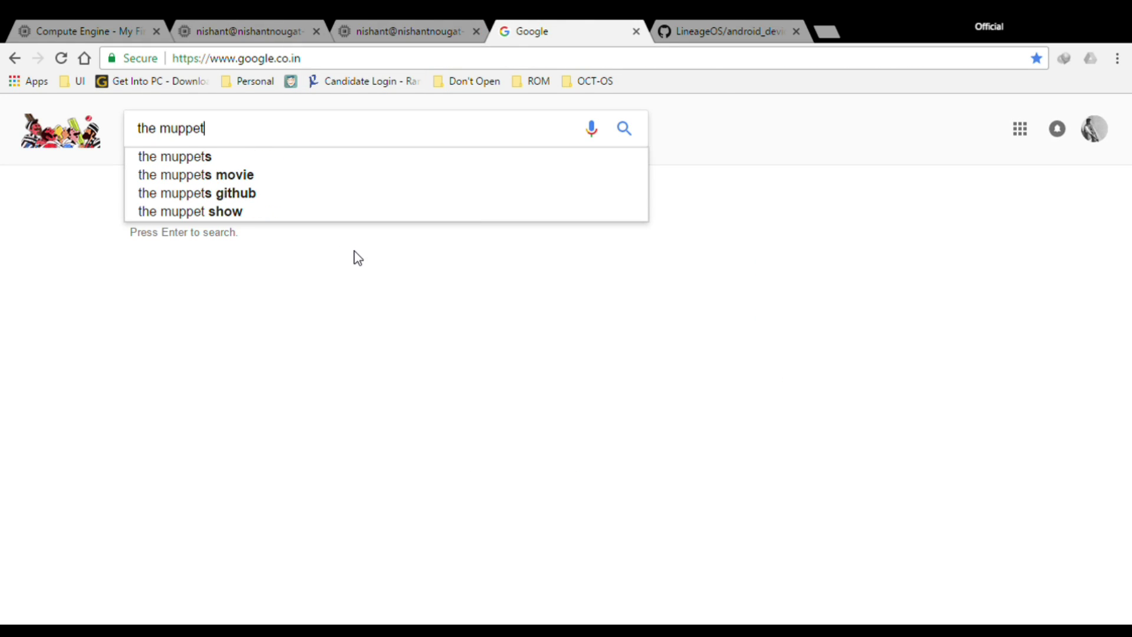
type("s gits")
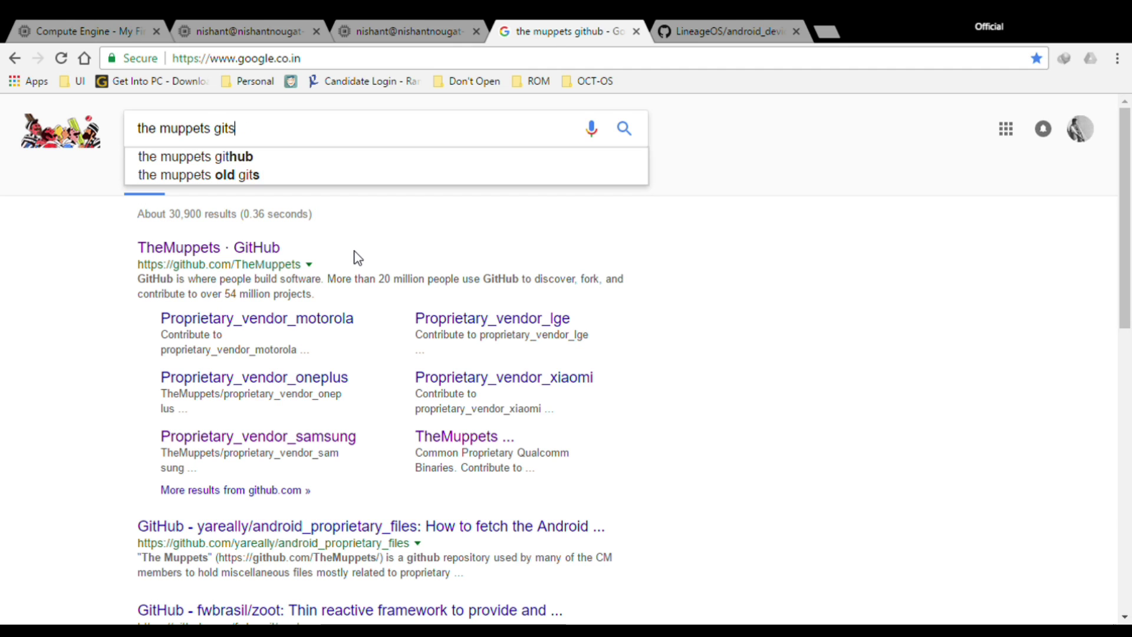
- Search Google for 'the muppets git' and open TheMuppets organization on GitHub
key("BackSpace")
key("Return")
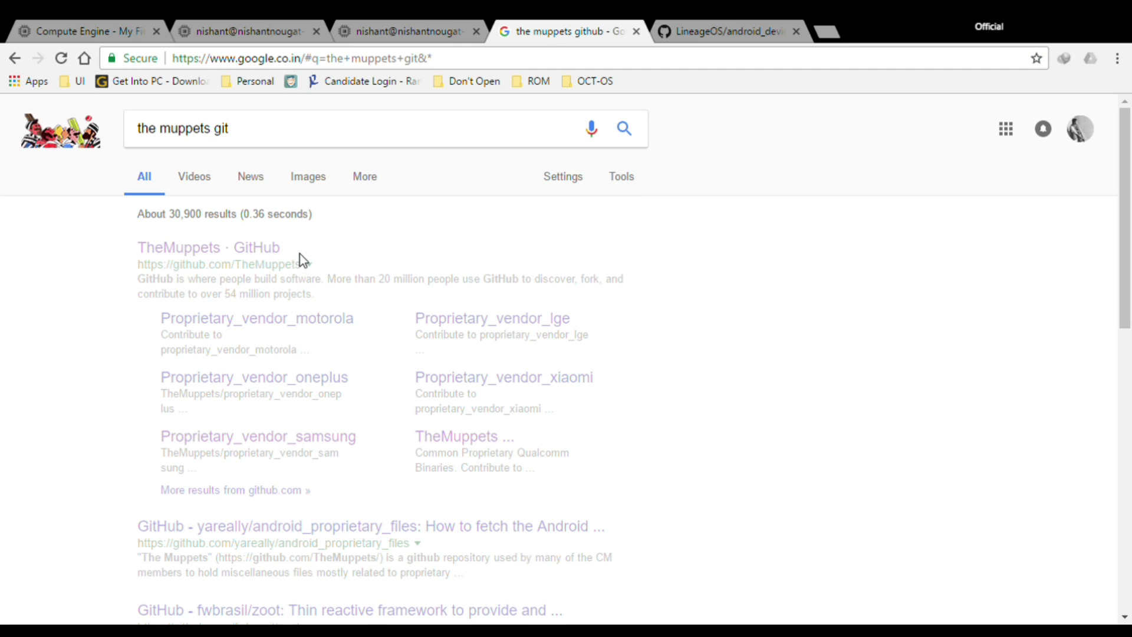
left_click(230, 250)
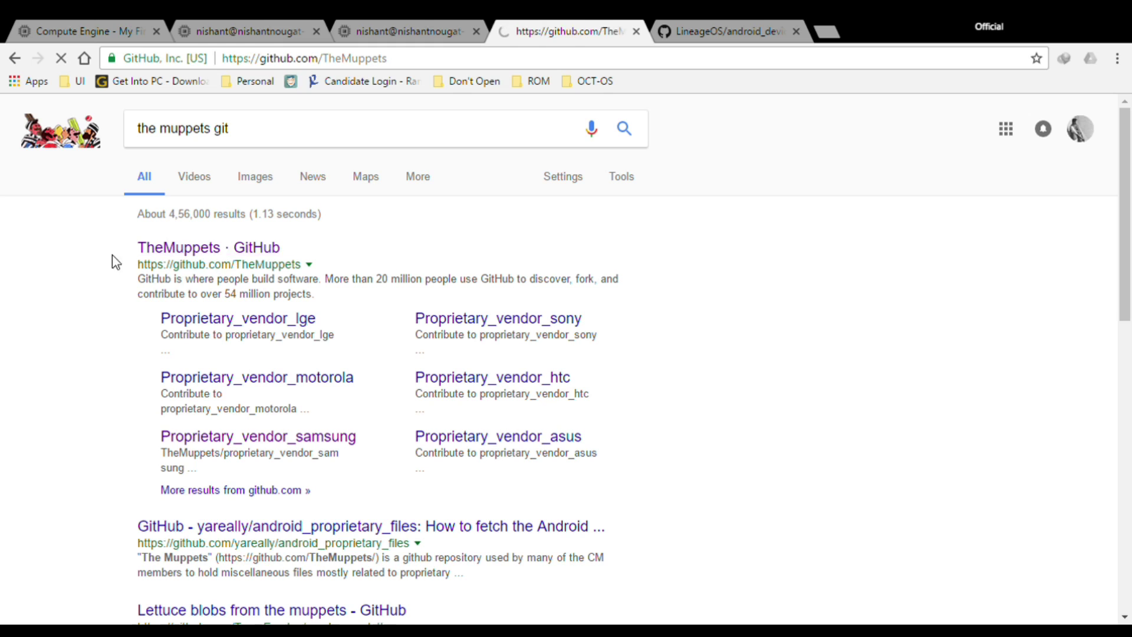
scroll(266, 443, "down", 2)
scroll(255, 279, "down", 3)
- Filter TheMuppets repos for 'leeco' and copy proprietary_vendor_leeco's HTTPS clone URL
left_click(290, 227)
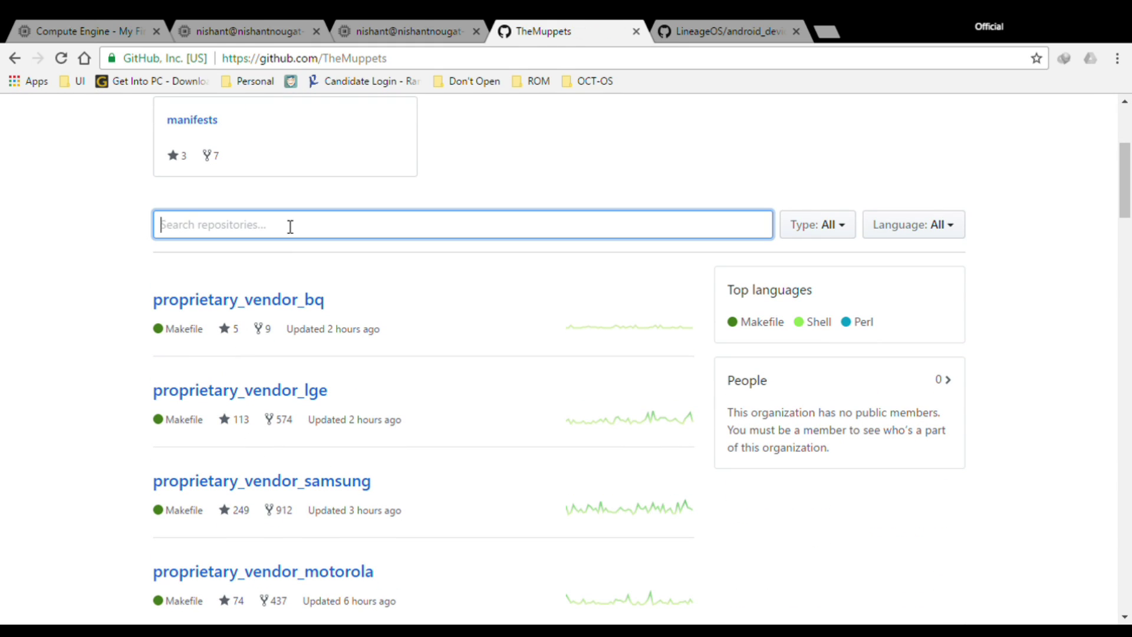
type("leco")
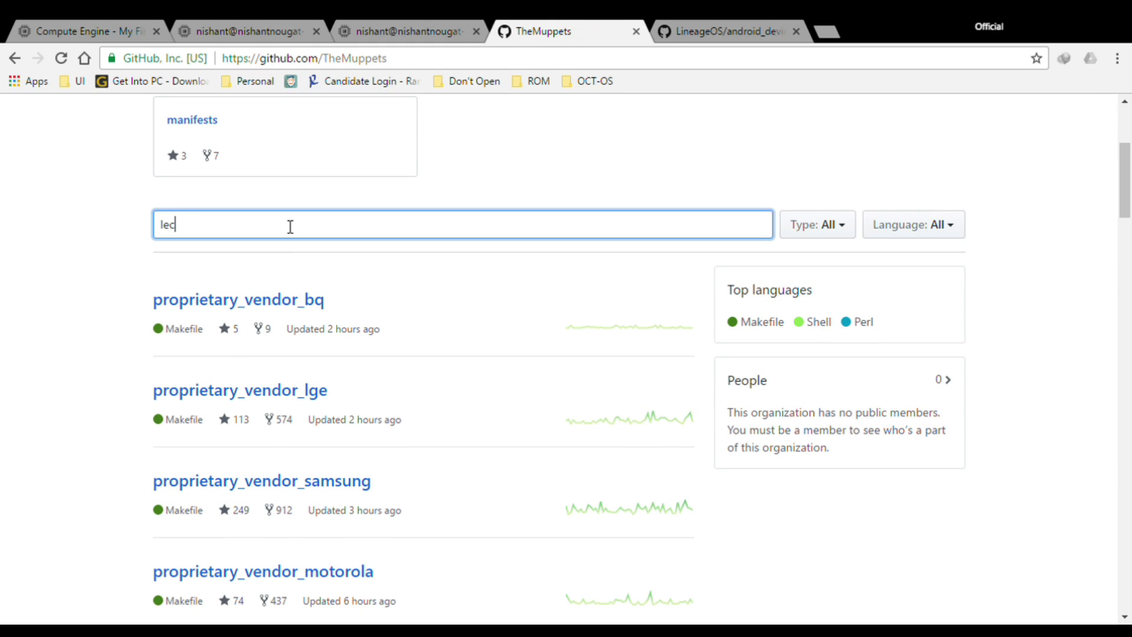
key("Left")
key("Left")
type("e")
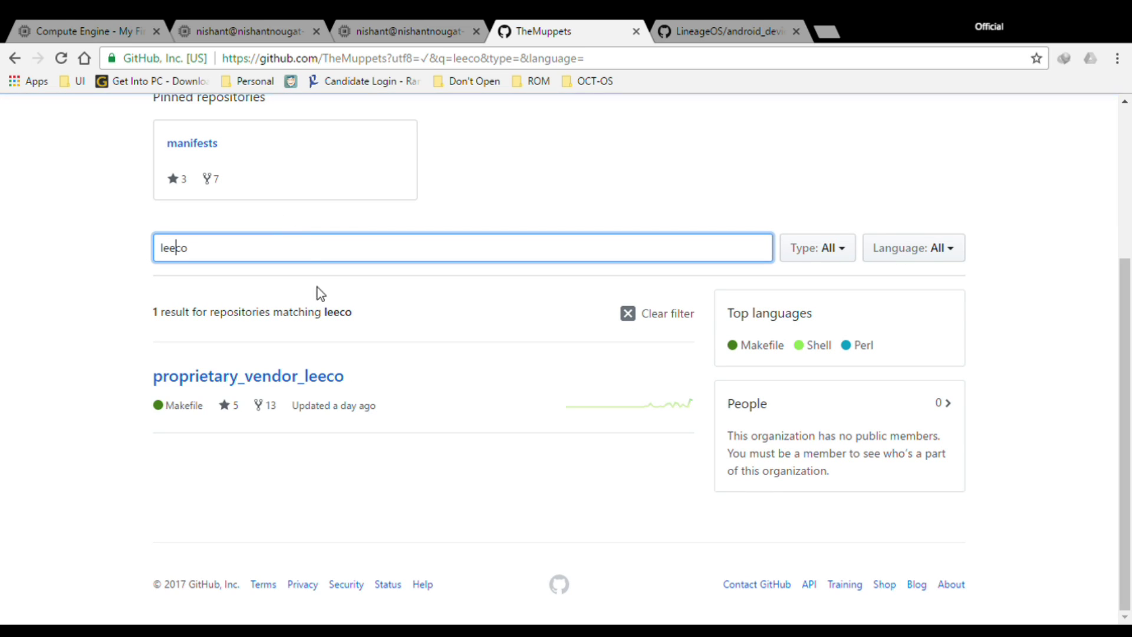
left_click(302, 379)
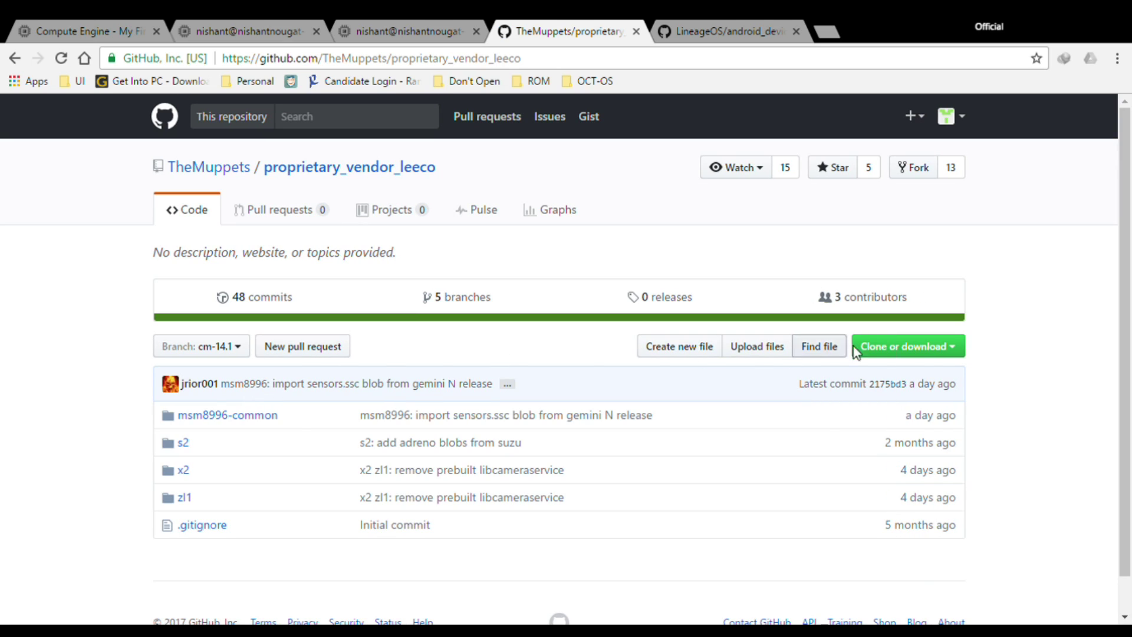
left_click(909, 346)
left_click(940, 431)
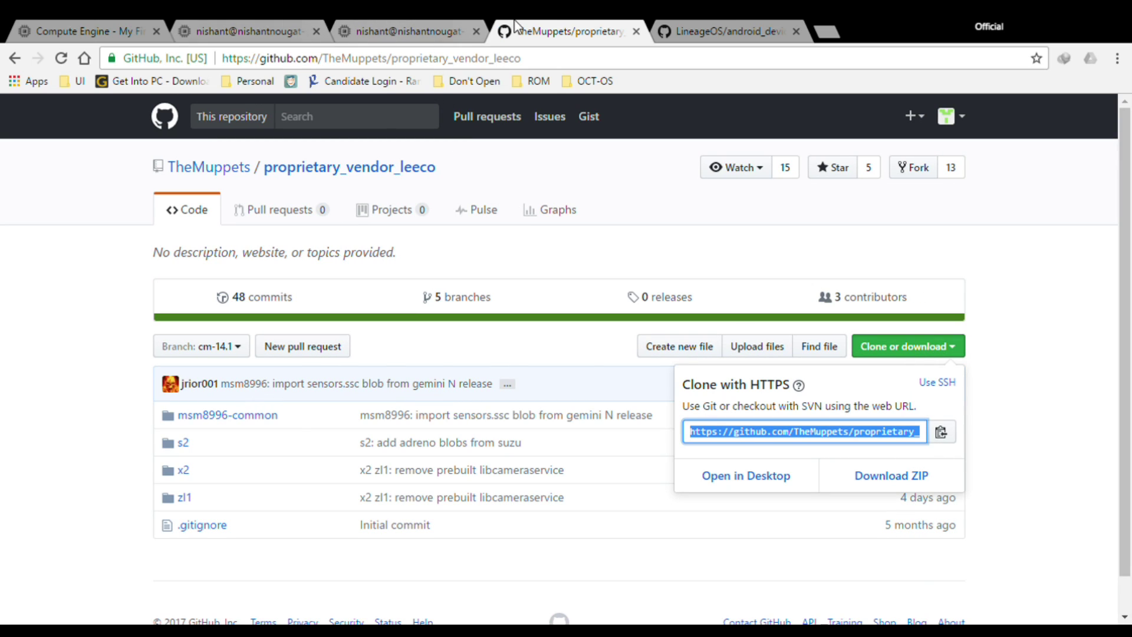
left_click(418, 30)
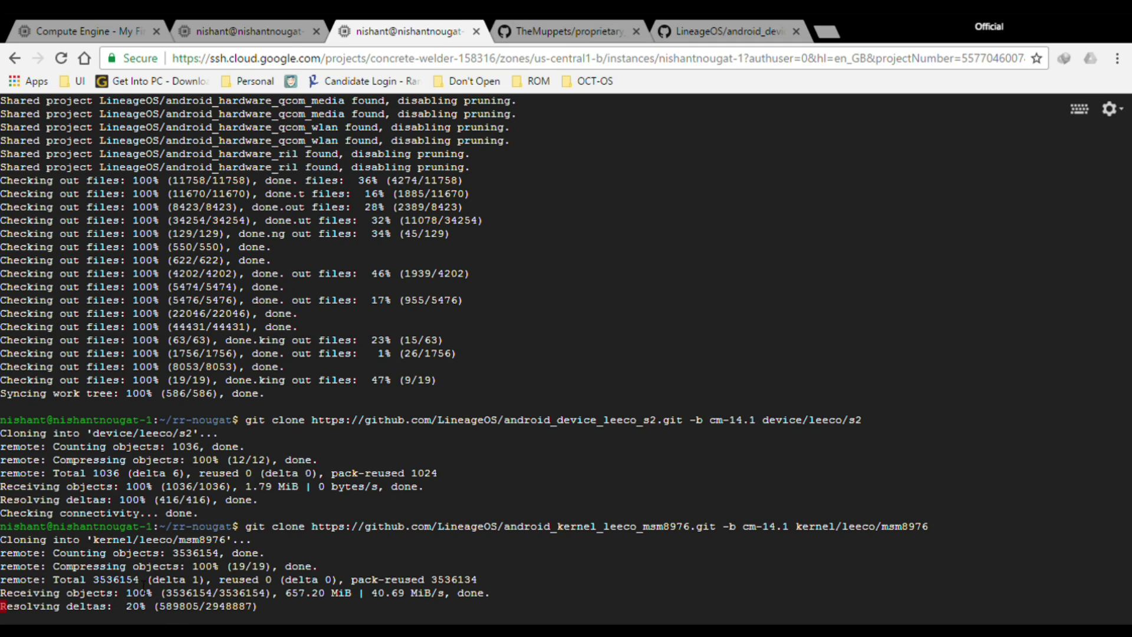
- From the rr-nougat folder, clone TheMuppets proprietary_vendor_leeco branch cm-14.1 into vendor/leeco
left_click(257, 32)
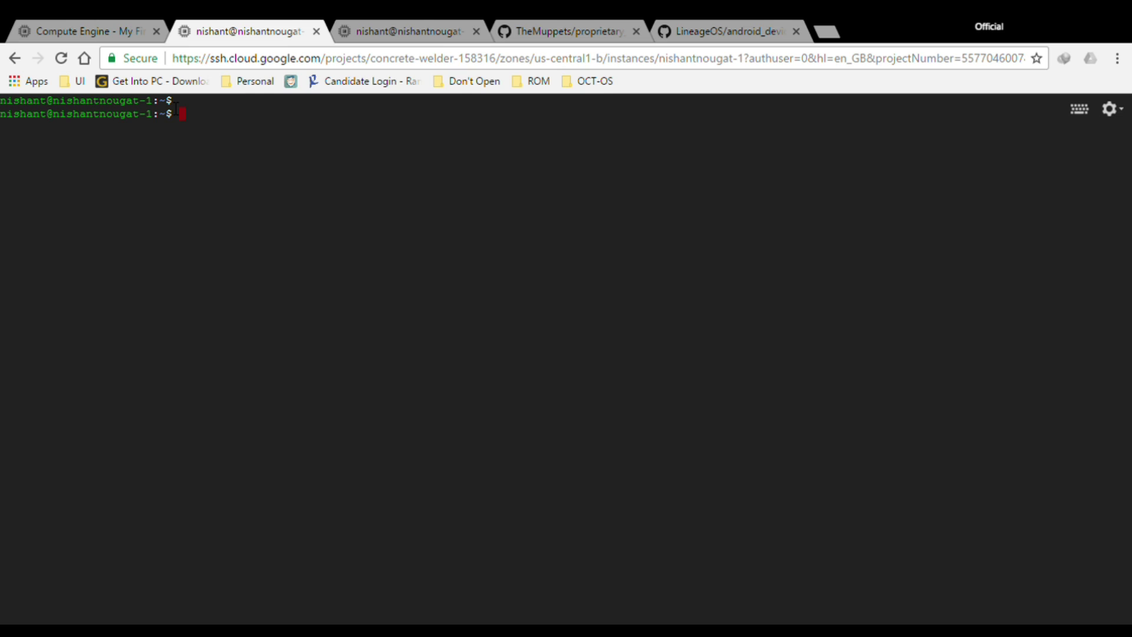
type("ls")
key("Return")
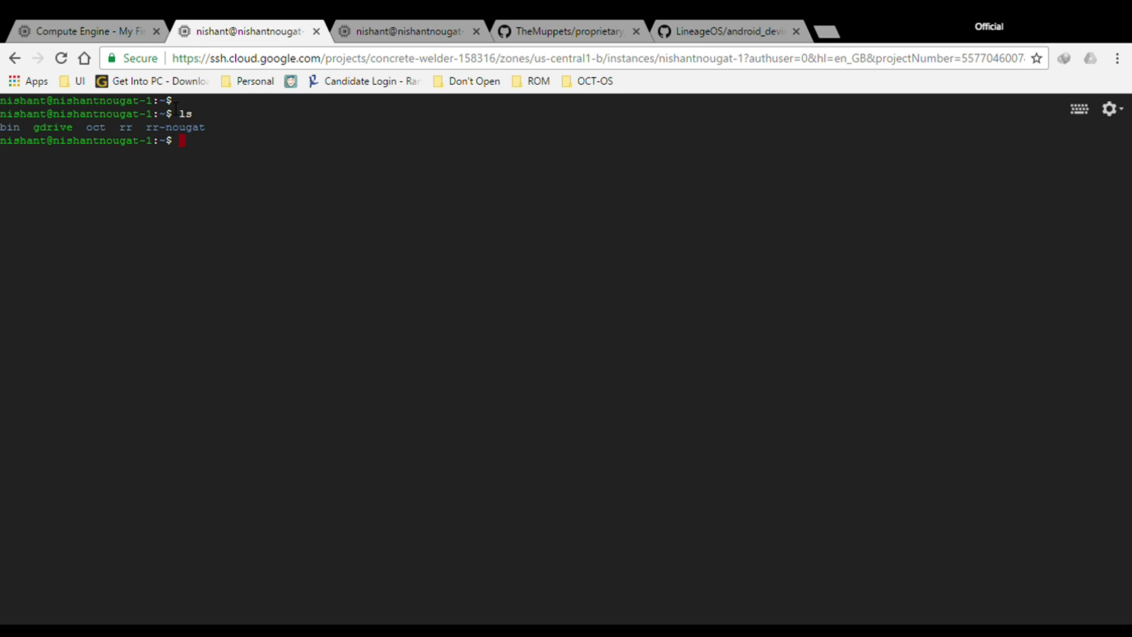
type("cd rr")
type("-")
key("Tab")
key("Return")
type("git")
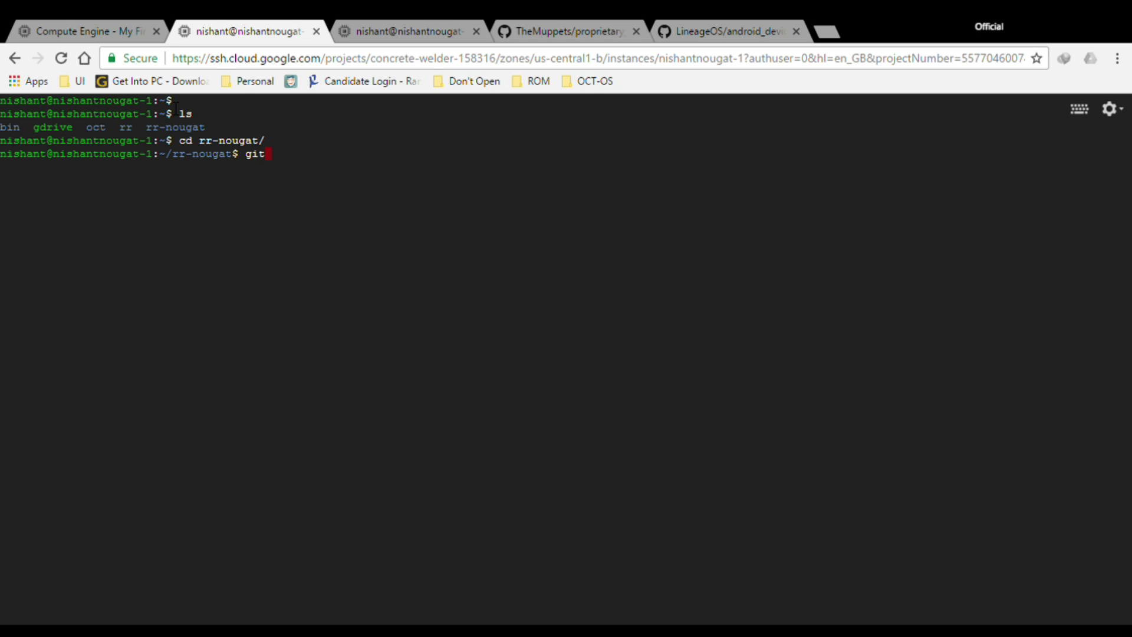
type(" clone ")
type("https://github.com/TheMuppets/proprietary_vendor_leeco.git ")
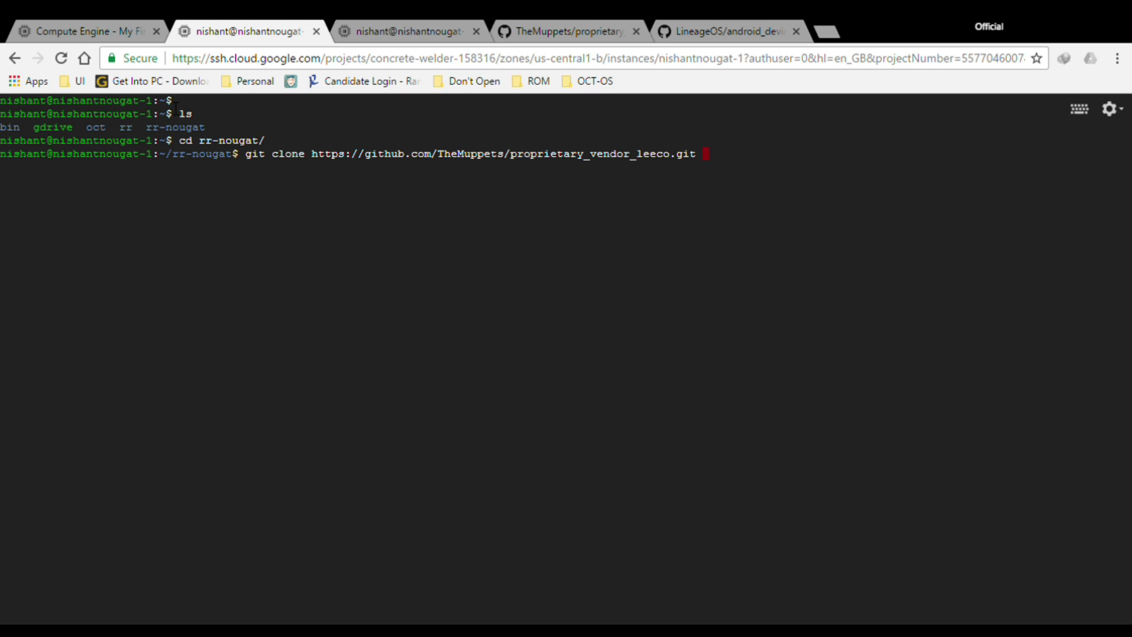
type("-b cm-")
type("14.1")
type(" vendor/le")
type("eco")
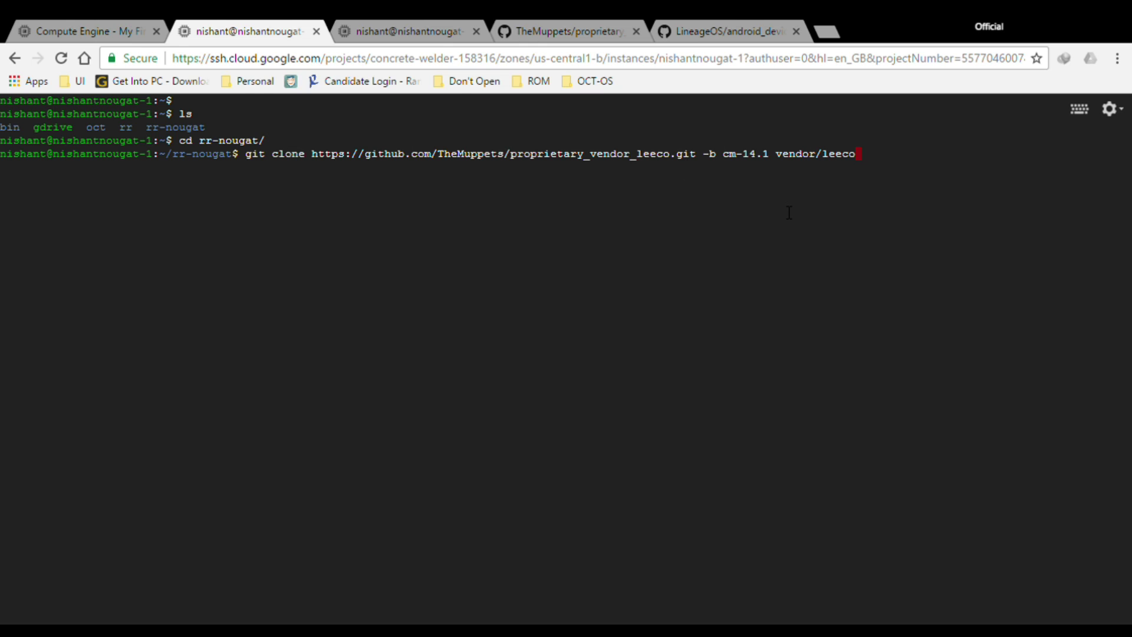
key("Return")
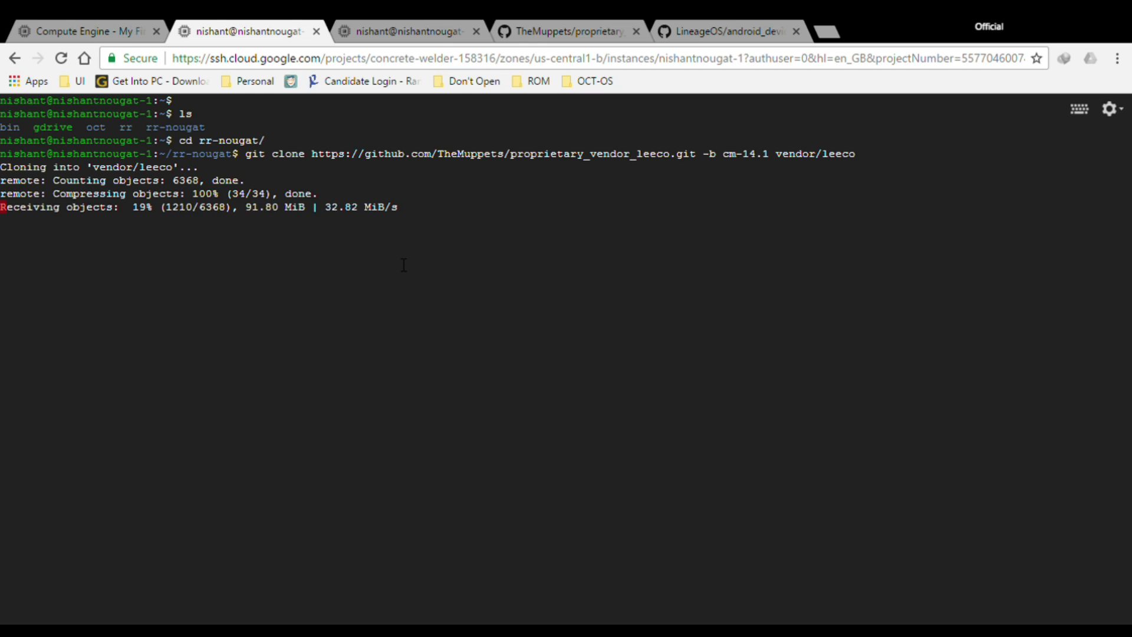
key("ctrl+Tab")
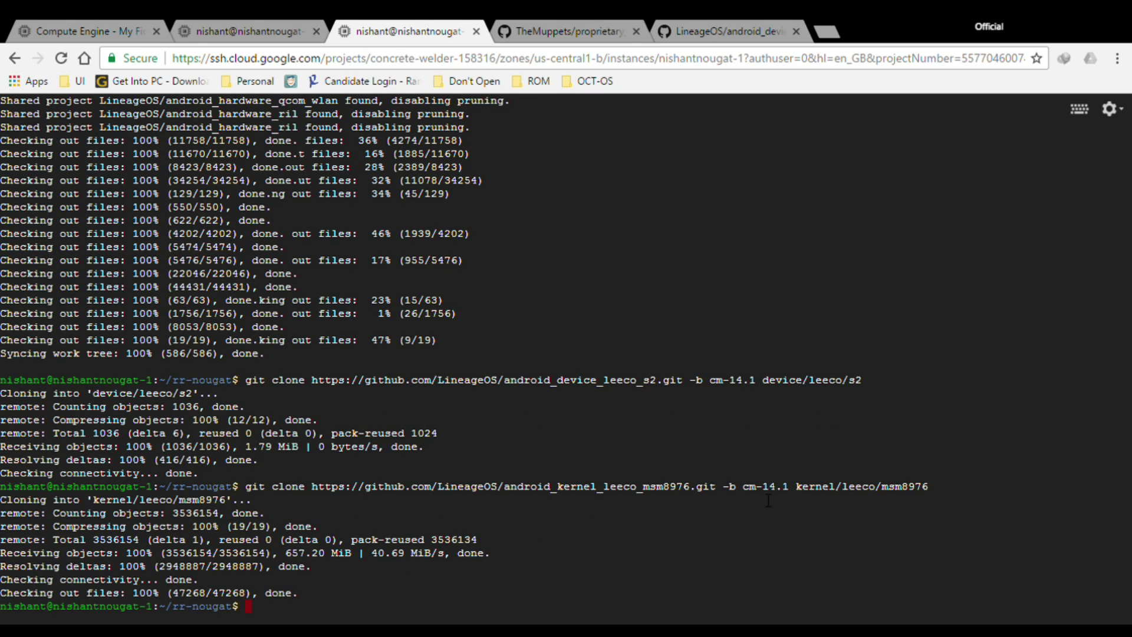
- Switch between the two SSH tabs to watch the vendor/leeco clone reach file checkout
left_click(249, 32)
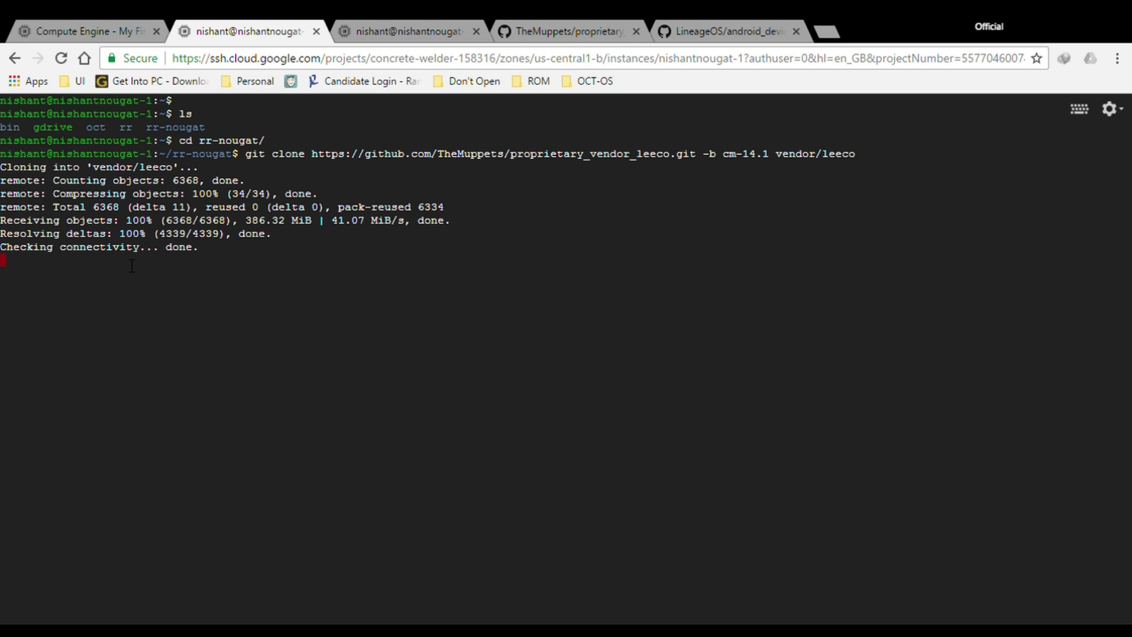
left_click(372, 31)
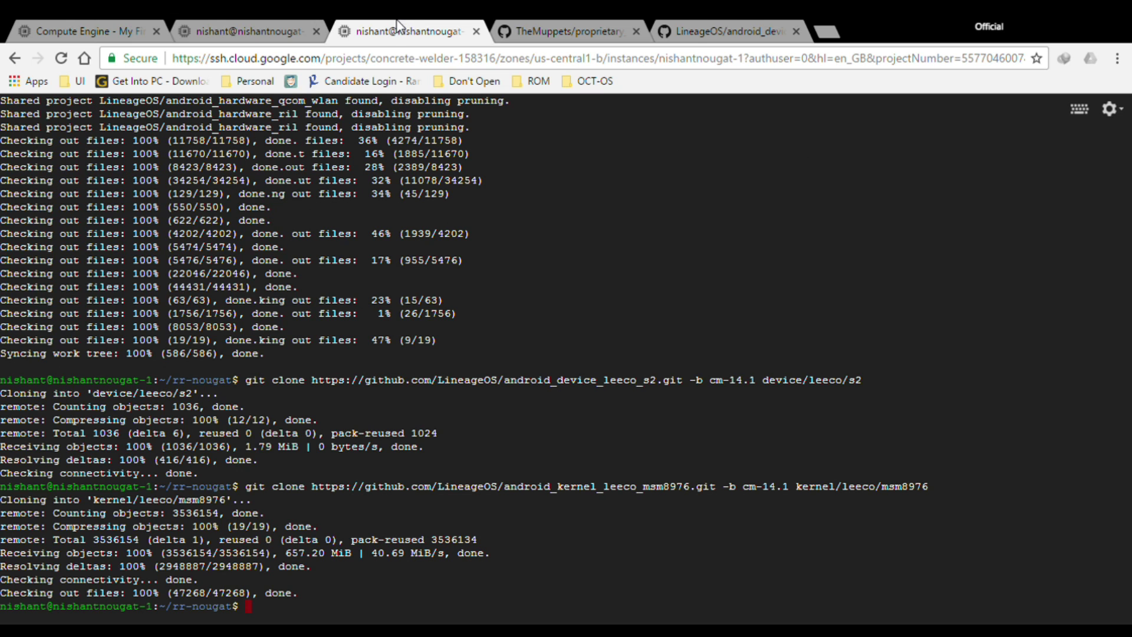
left_click(229, 35)
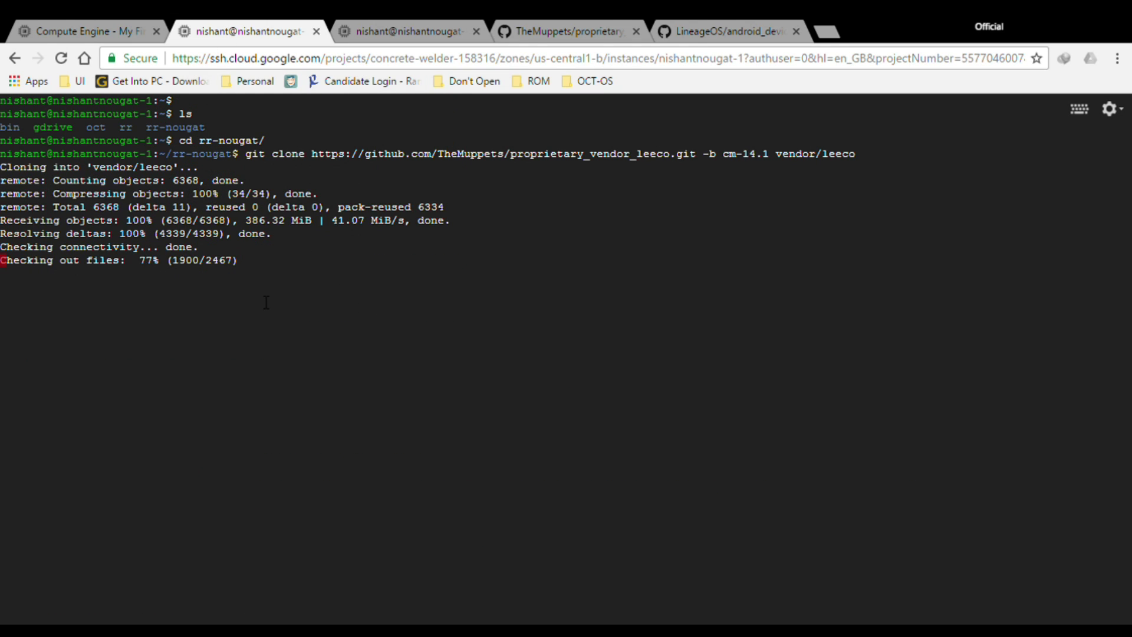
left_click(385, 31)
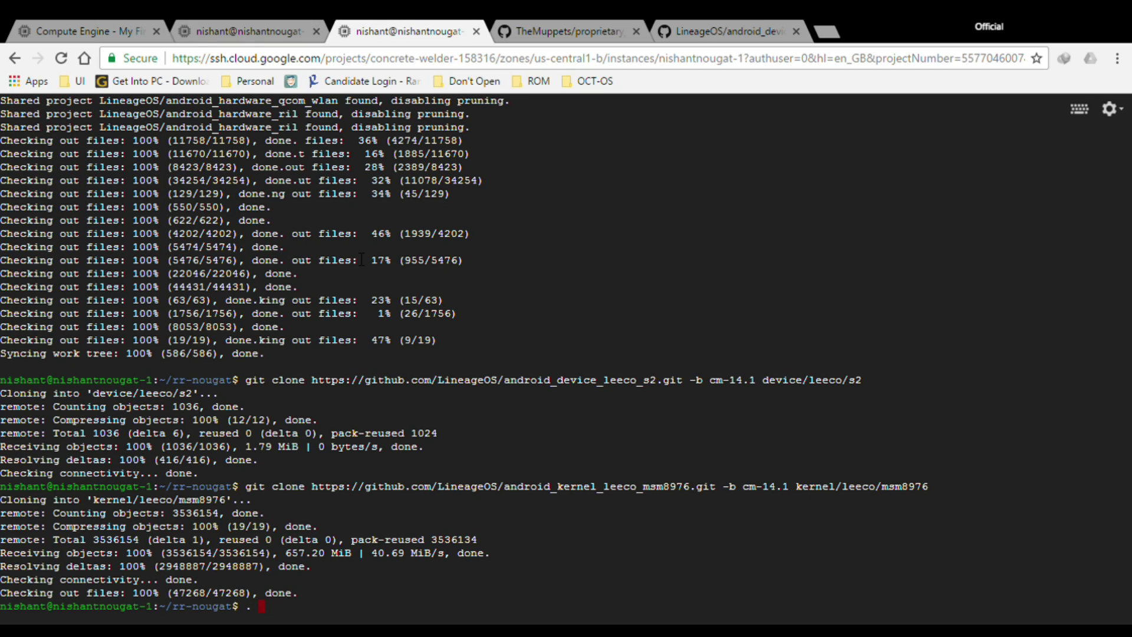
type(". build/envsetup.sh")
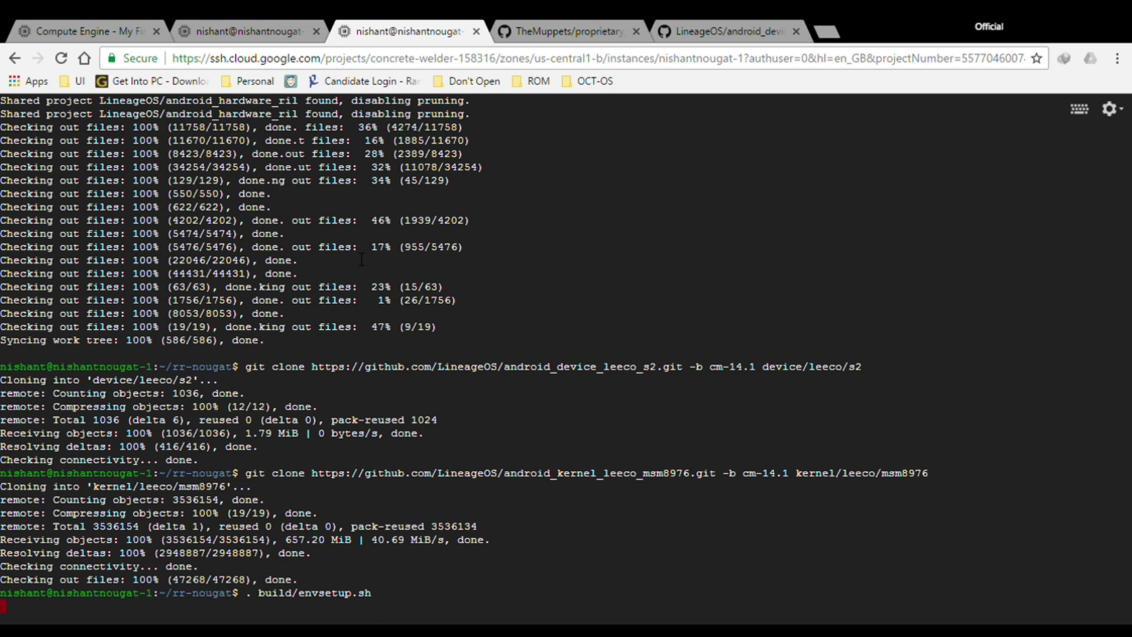
- Source build/envsetup.sh, choosing Unofficial (2) and a 1-day changelog, then run lunch
key("Return")
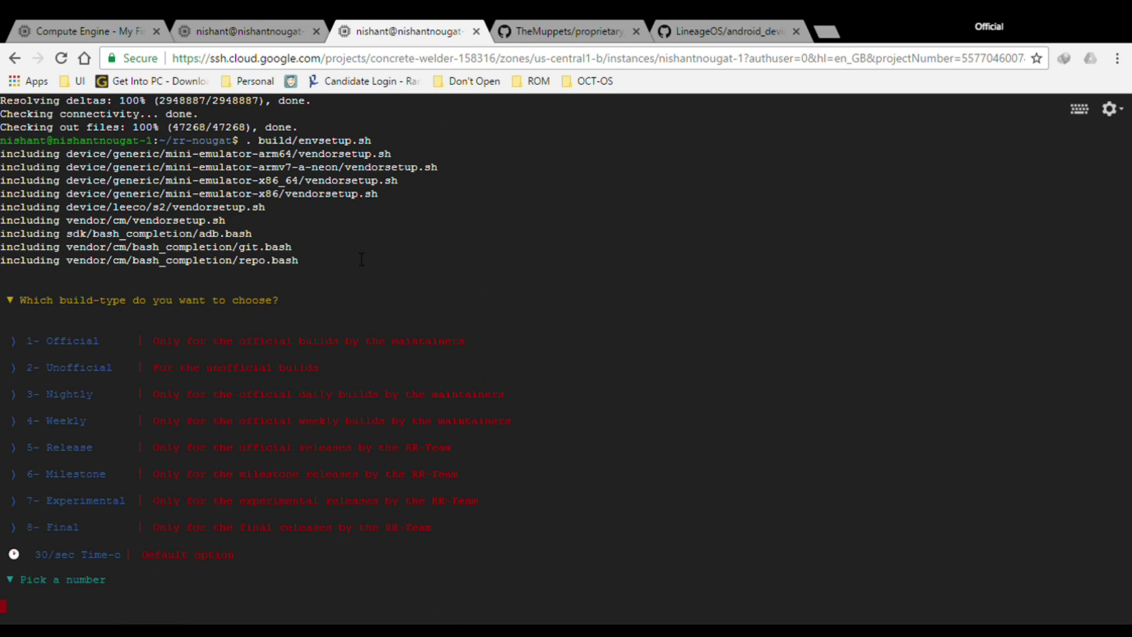
type("2")
key("Return")
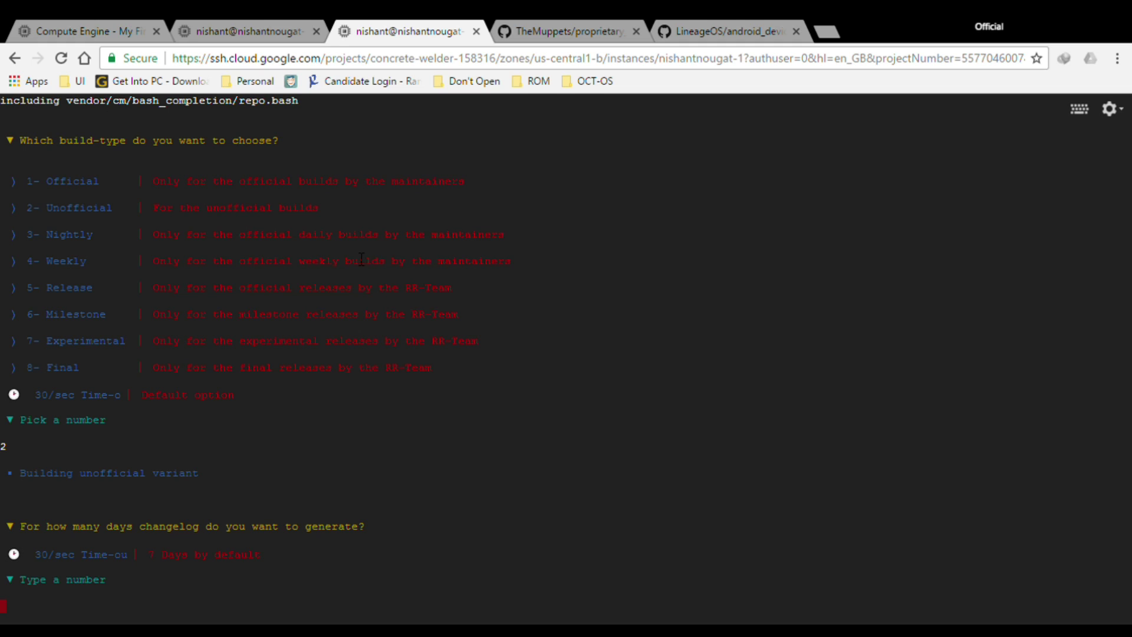
type("1")
key("Return")
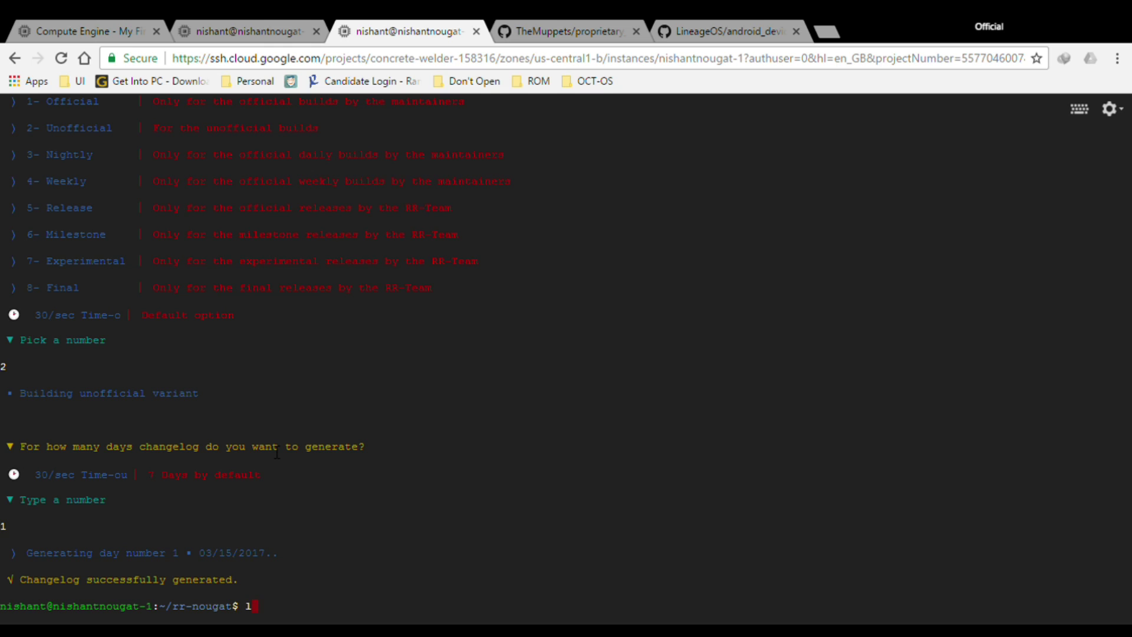
type("lunch")
key("Return")
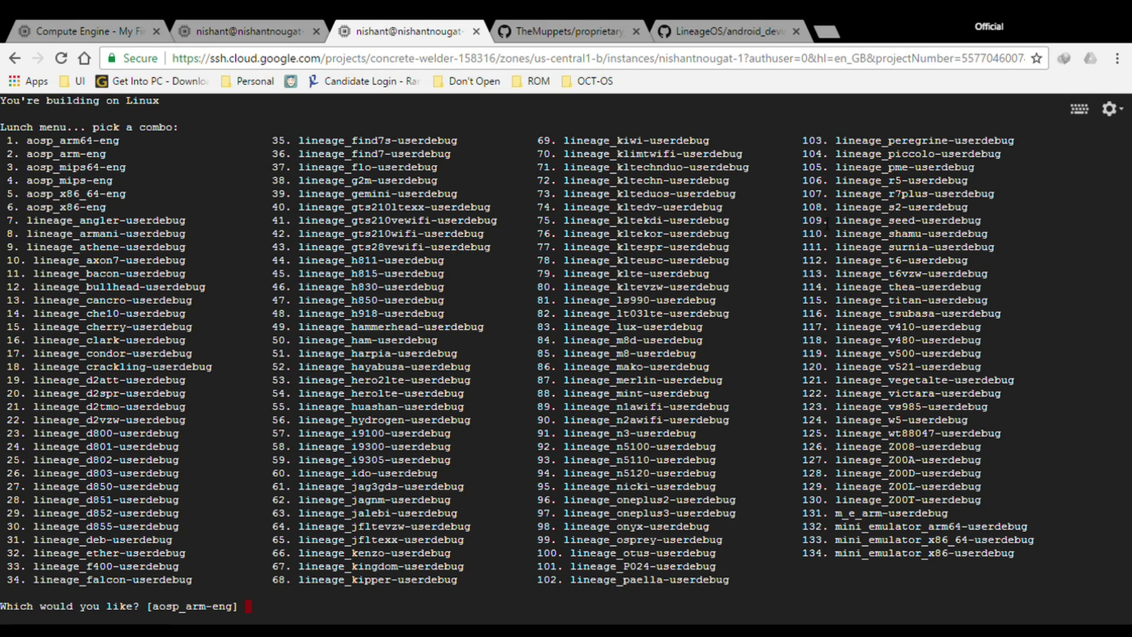
type("108")
- Choose lunch combo 108, lineage_s2-userdebug
key("Return")
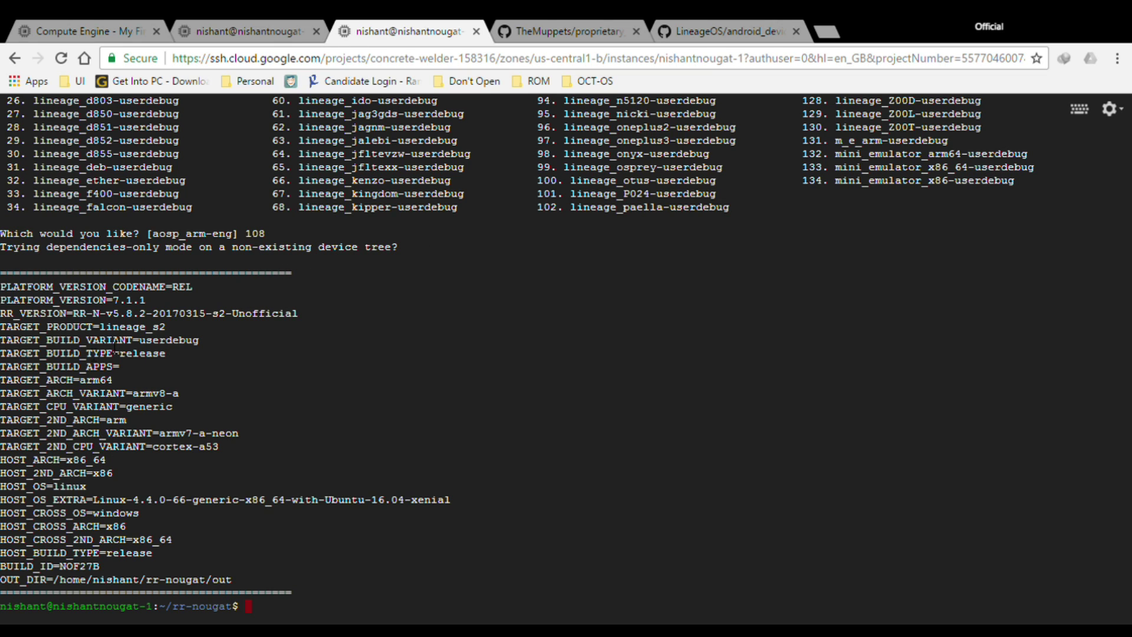
scroll(161, 361, "up", 3)
scroll(161, 361, "up", 3)
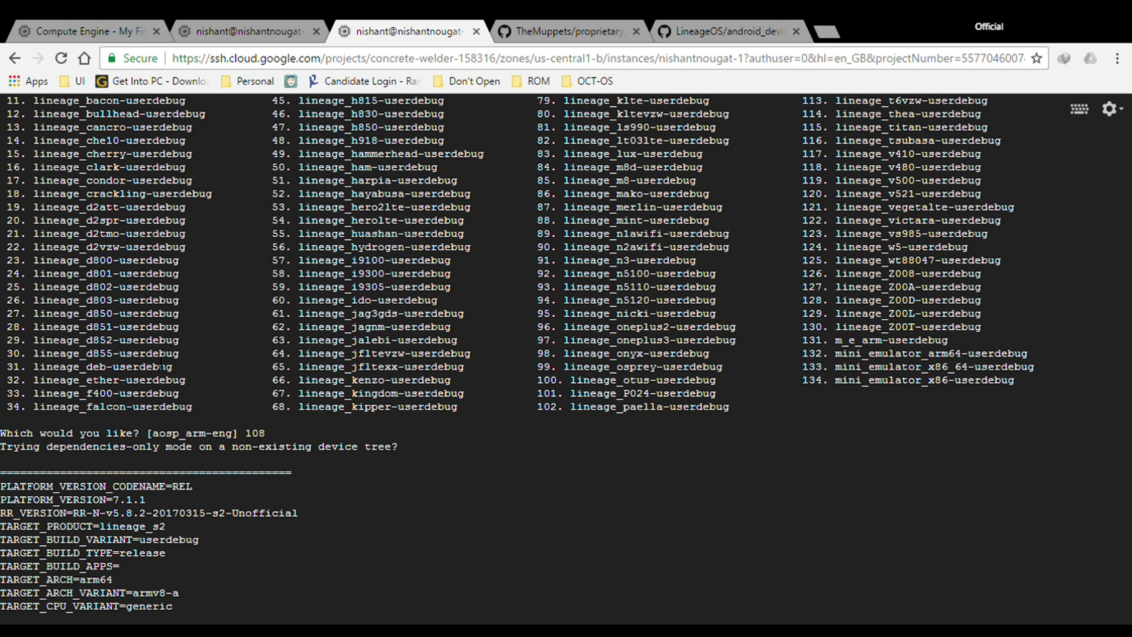
scroll(163, 363, "up", 3)
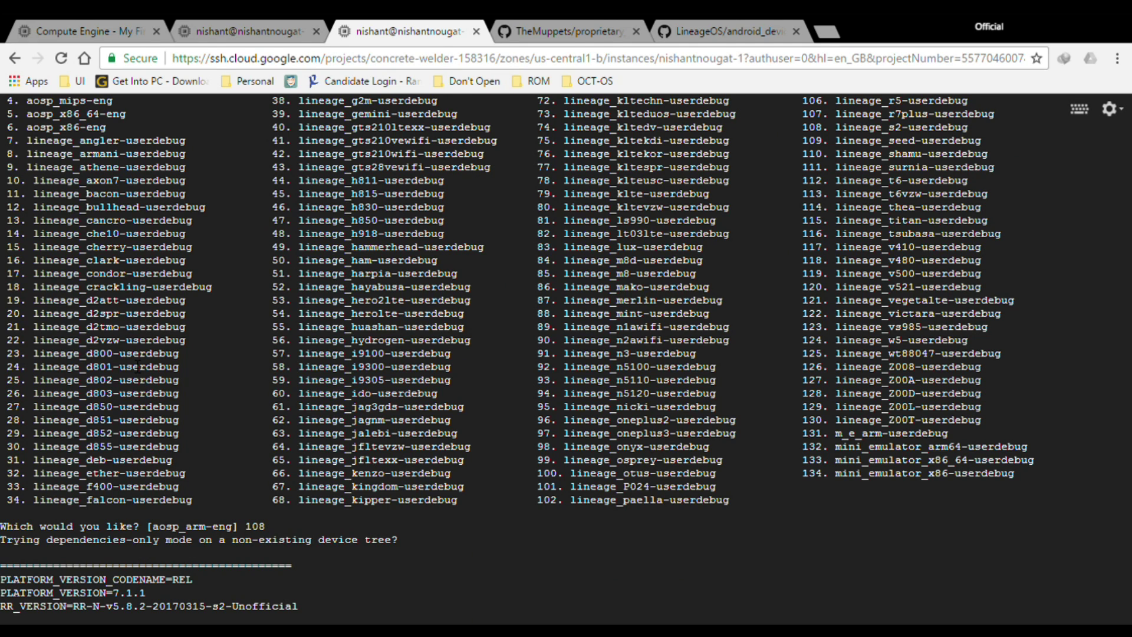
scroll(137, 366, "down", 3)
scroll(159, 363, "down", 3)
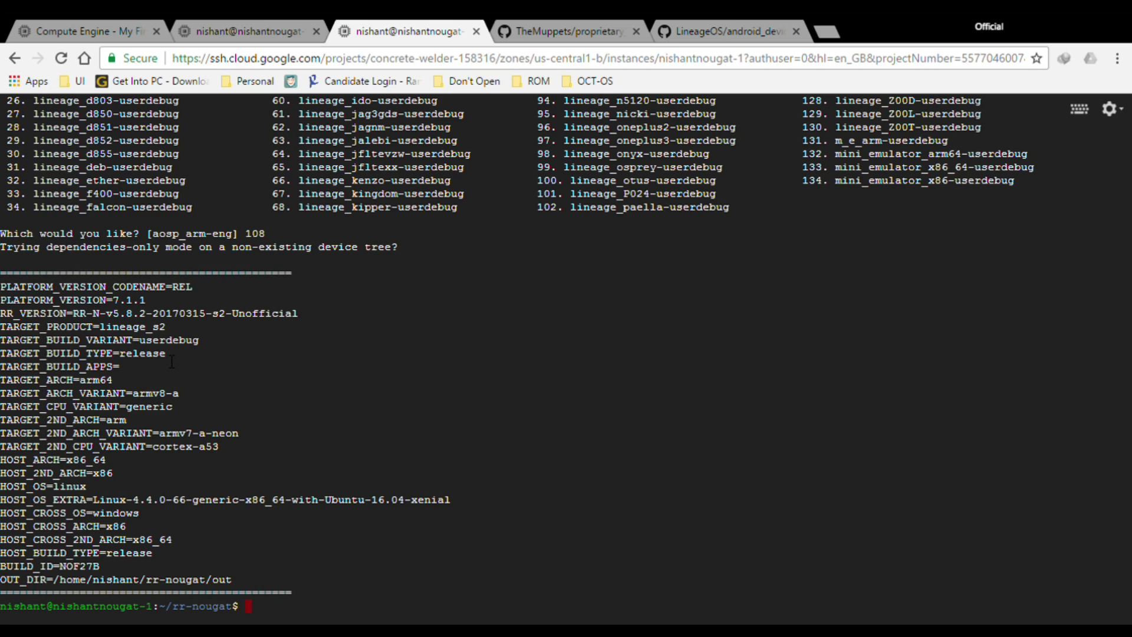
type("brunch s")
type("2")
- Start 'brunch s2' and open the VM instance's details page in Compute Engine
left_click_drag(209, 313, 232, 318)
left_click(331, 618)
key("Return")
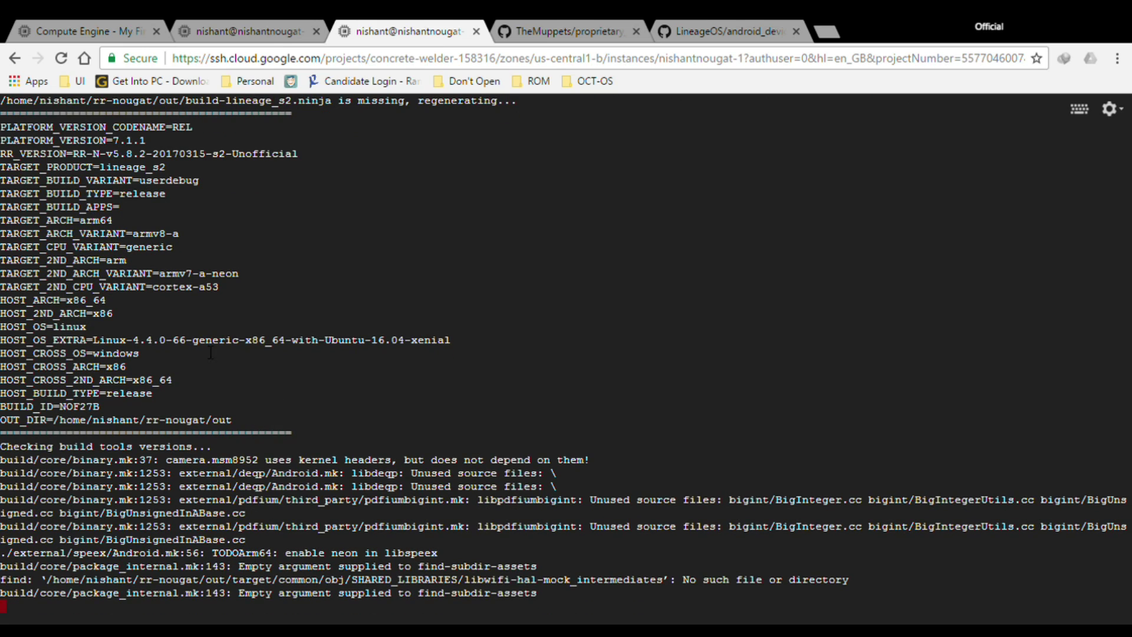
left_click(102, 18)
left_click(303, 300)
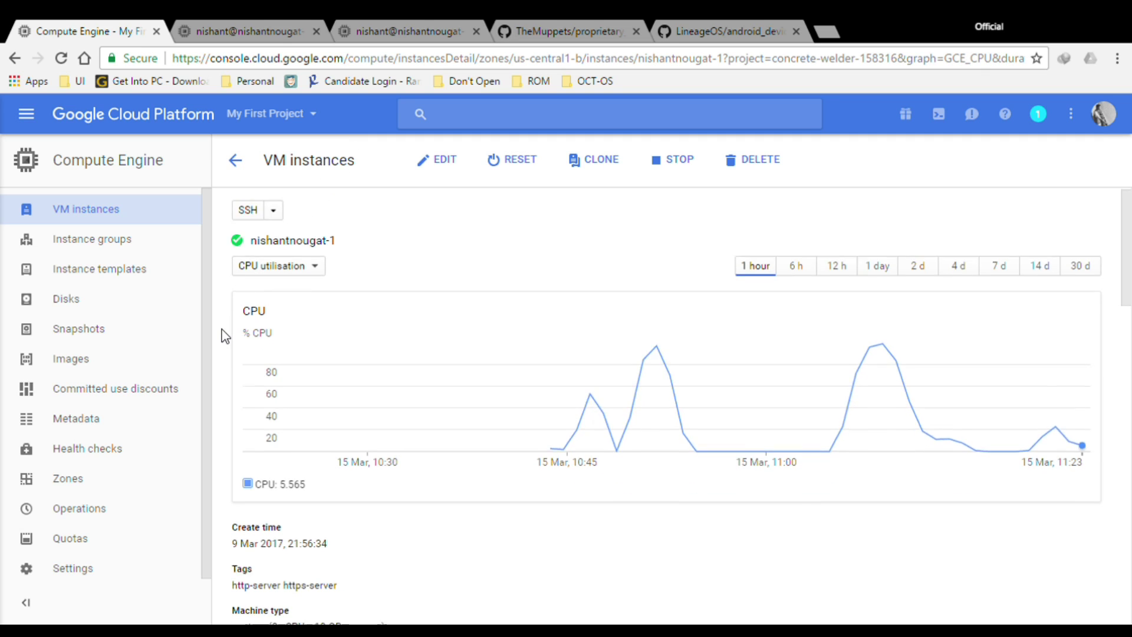
scroll(221, 343, "down", 5)
scroll(221, 344, "down", 5)
scroll(220, 343, "down", 5)
scroll(220, 344, "up", 5)
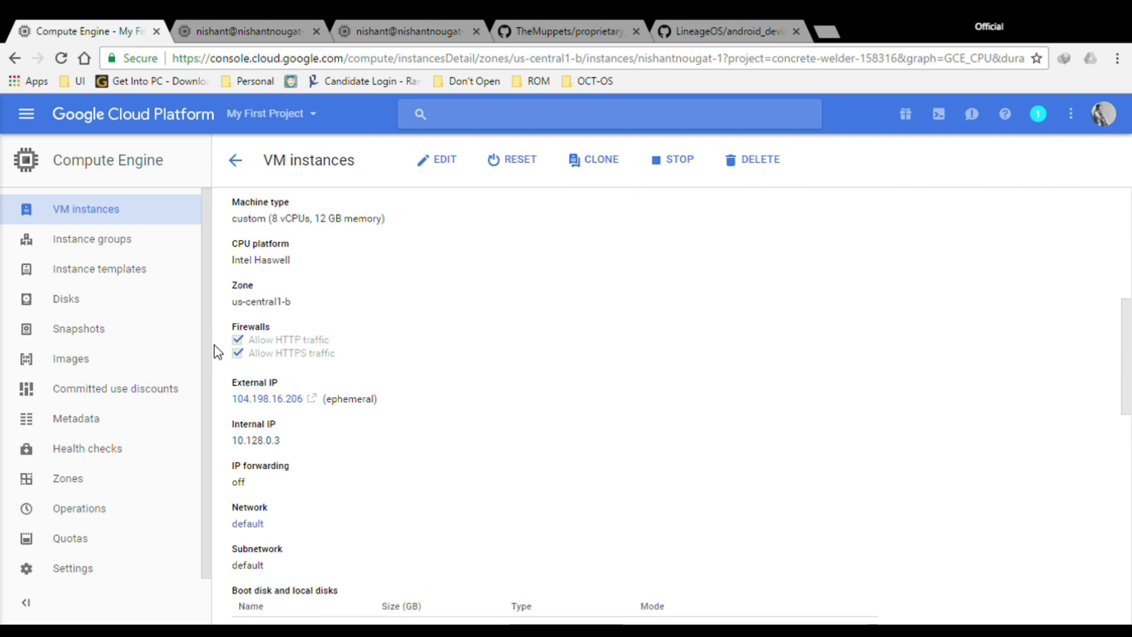
scroll(220, 343, "up", 5)
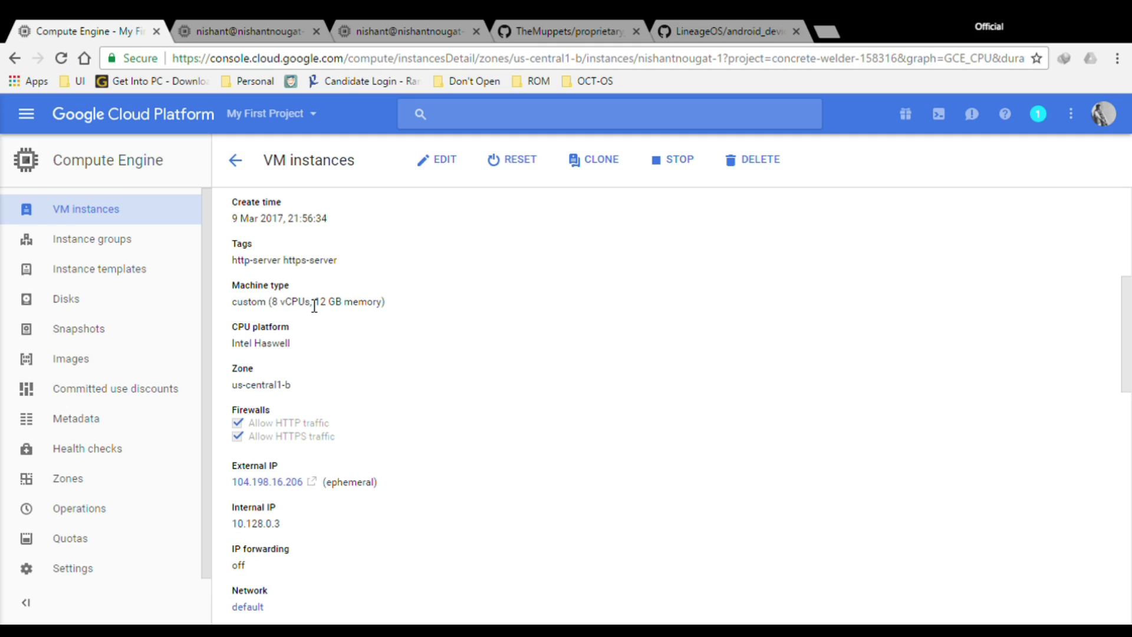
- Check the VM's 8 vCPU machine type, then go back to the running build
left_click_drag(307, 302, 268, 302)
left_click(274, 309)
scroll(274, 309, "down", 5)
scroll(275, 309, "down", 2)
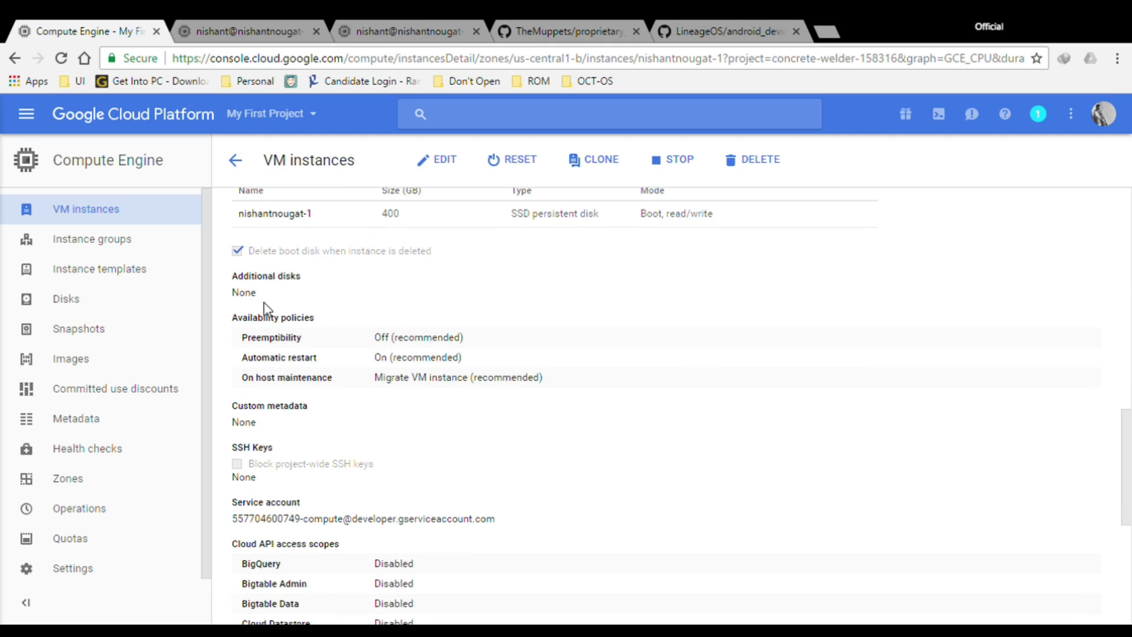
left_click(387, 31)
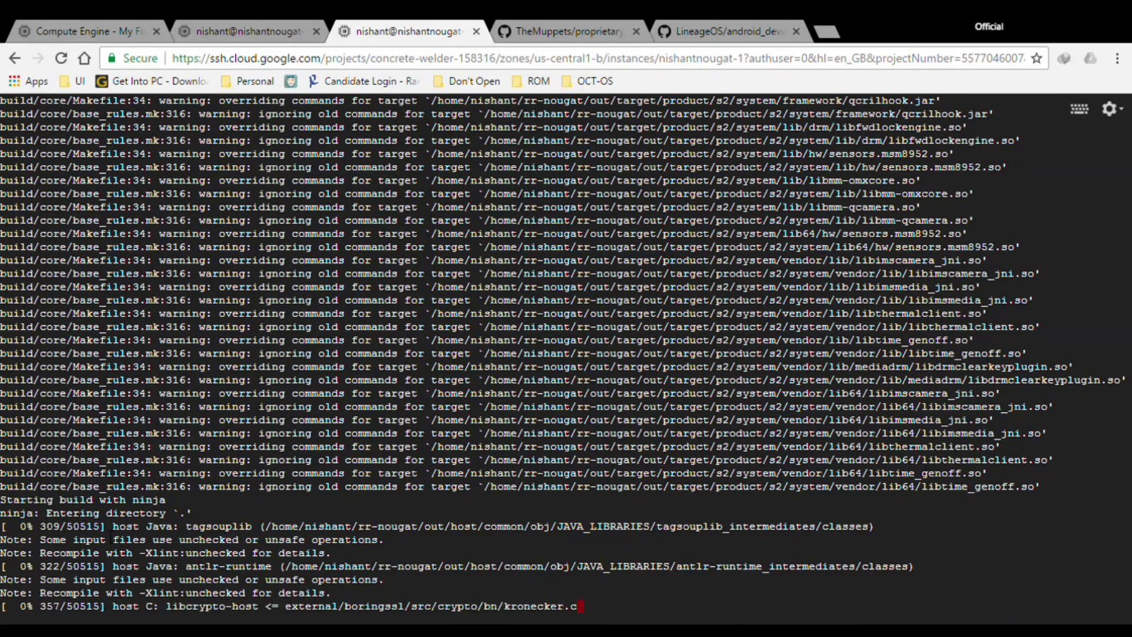
- Highlight the latest ninja build output lines
left_click_drag(3, 525, 378, 542)
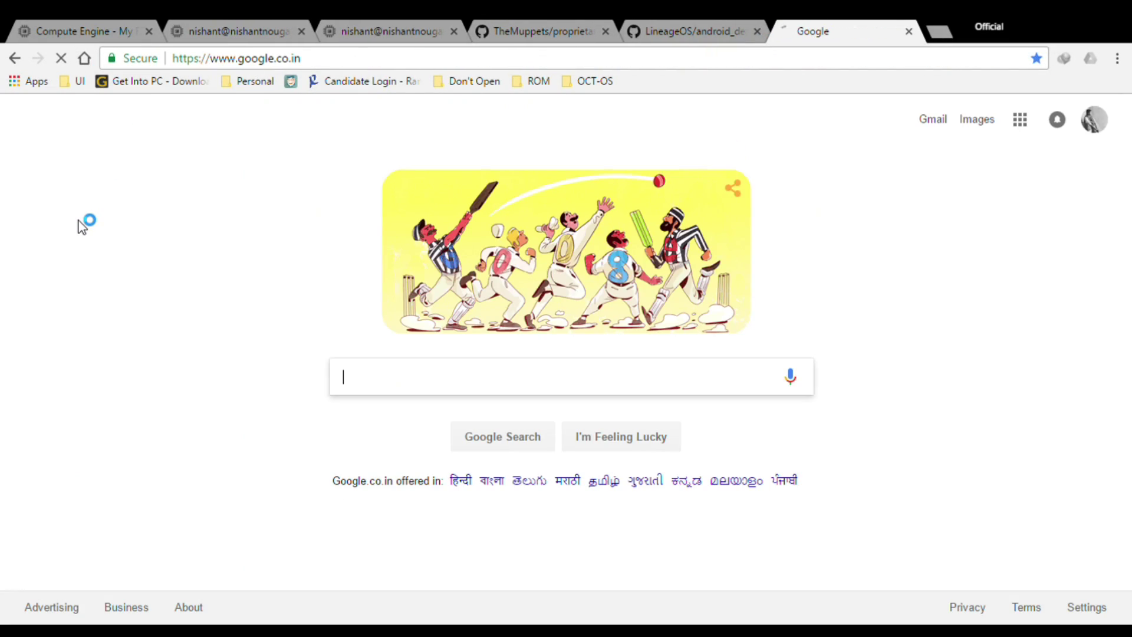
type("ressu")
- Search Google for 'resurrection remix google+' and open the community from the first result
key("Down")
key("Down")
type("ggo")
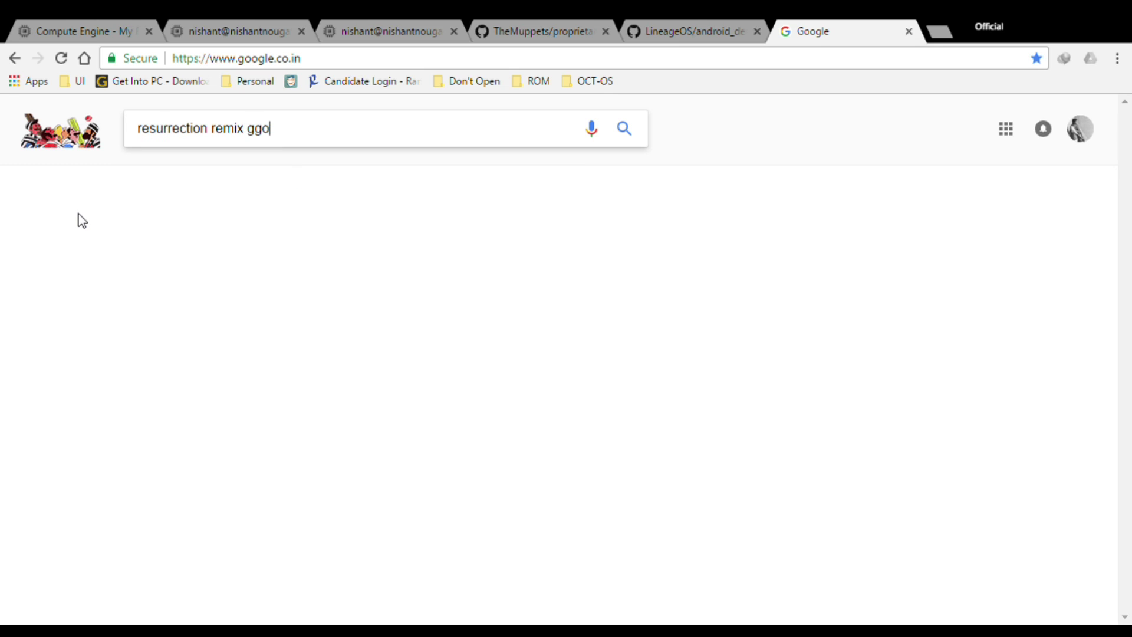
key("BackSpace")
key("BackSpace")
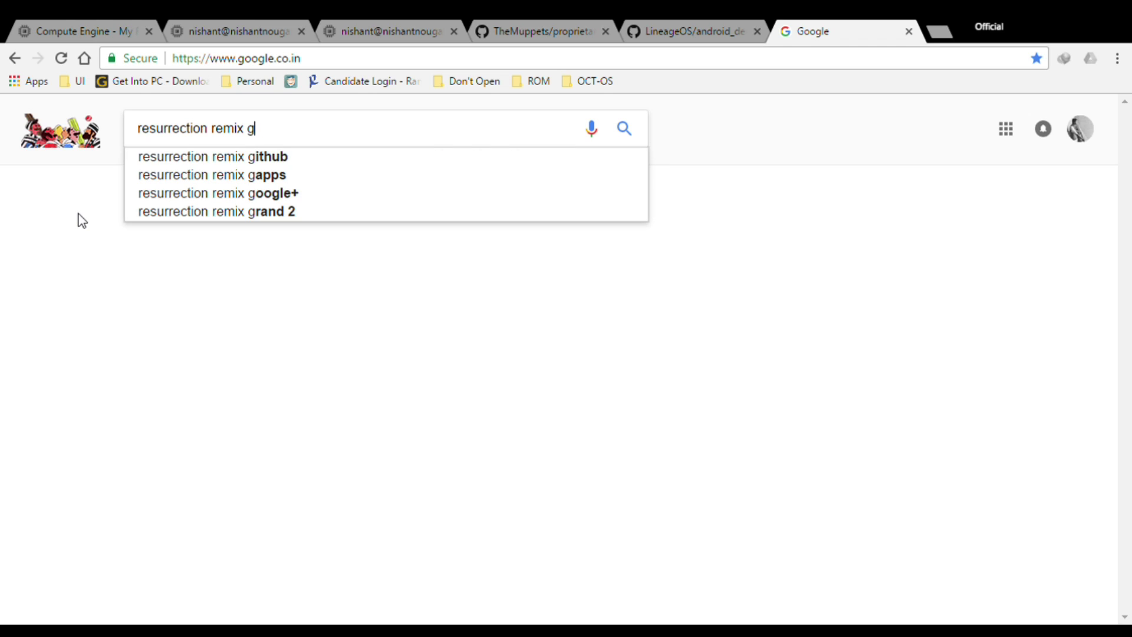
type("oog")
key("Down")
key("Return")
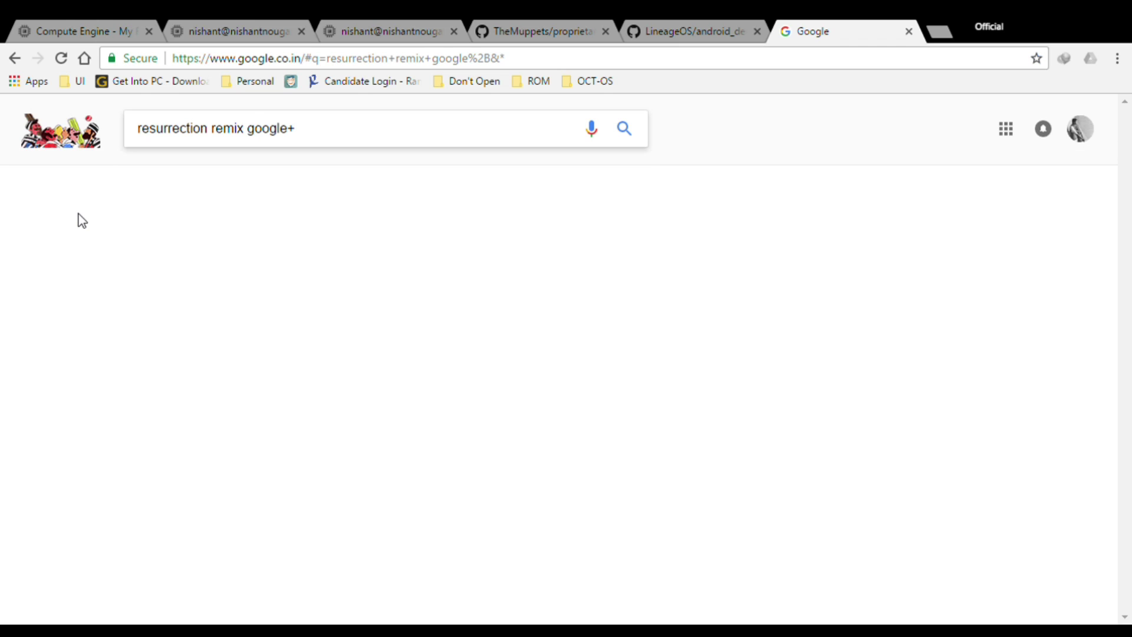
left_click(206, 246)
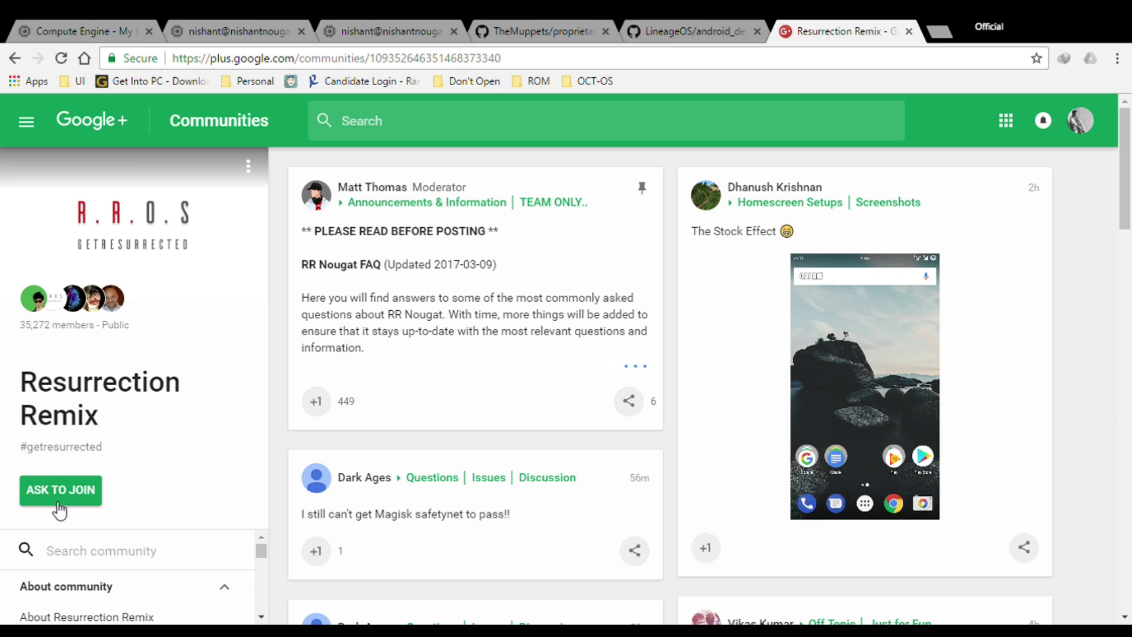
scroll(310, 442, "down", 5)
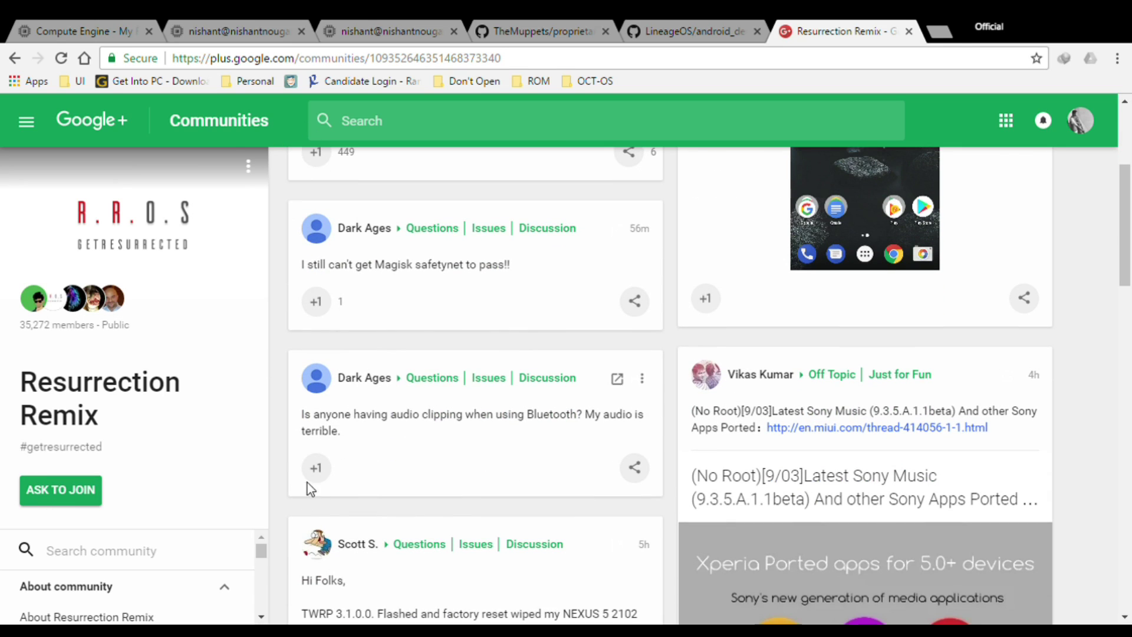
scroll(293, 443, "down", 3)
scroll(287, 439, "down", 1)
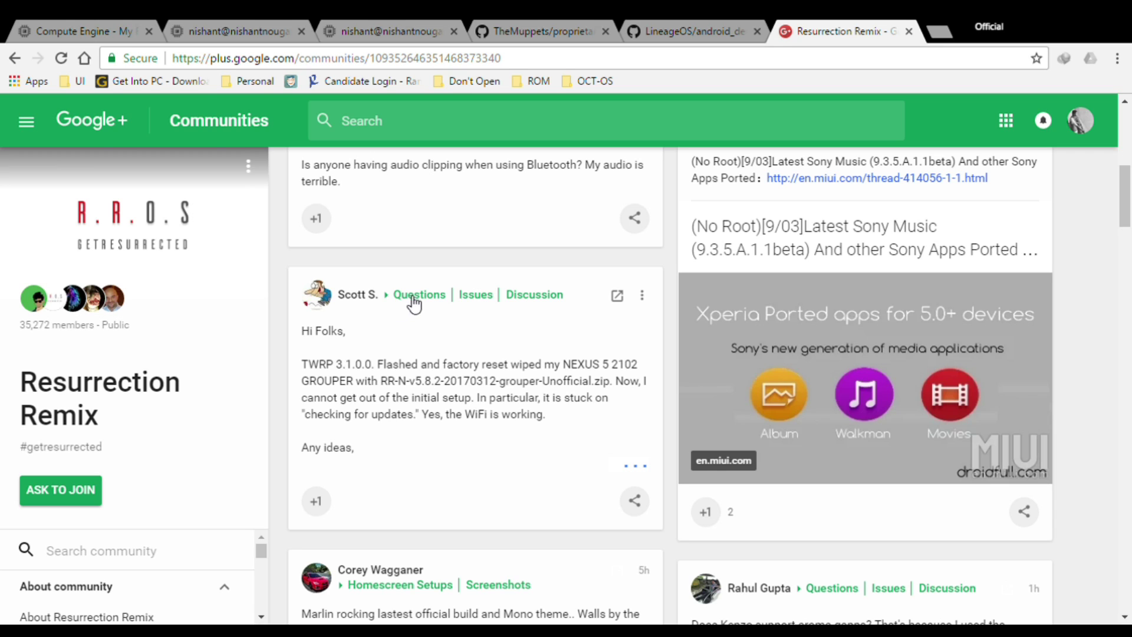
- Return from the Resurrection Remix feed to the VM session showing the finished build
left_click(236, 32)
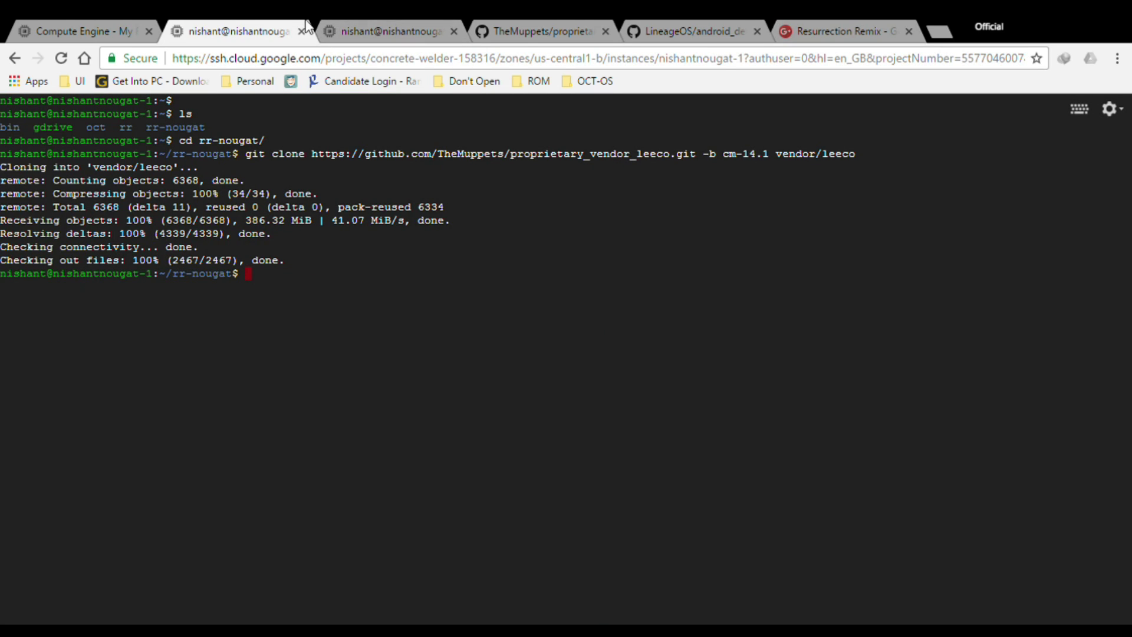
left_click(389, 31)
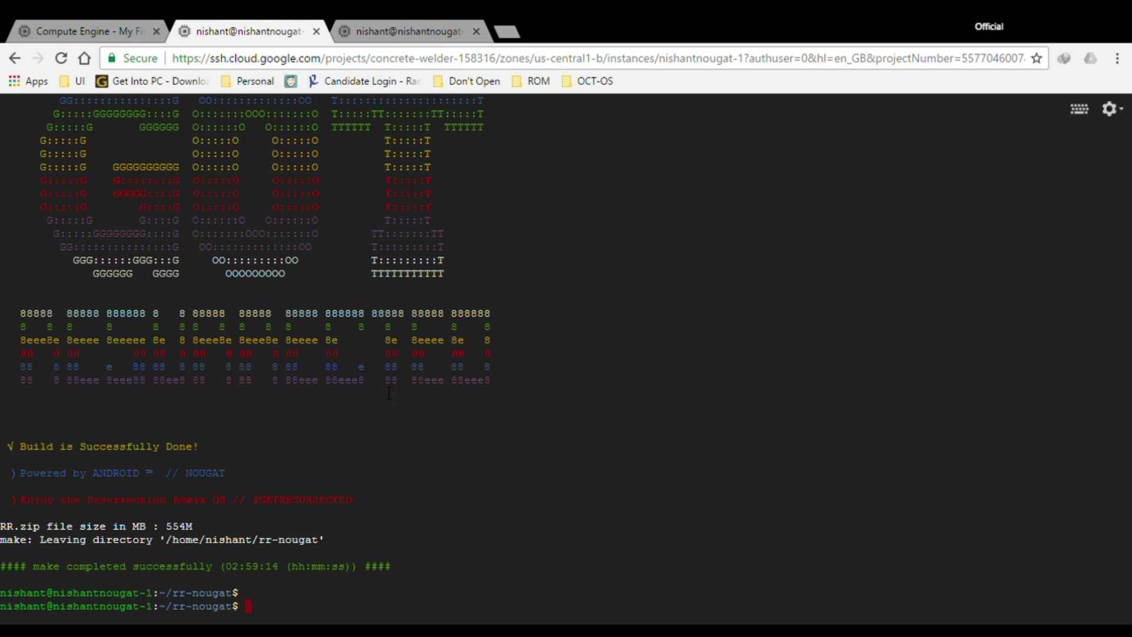
scroll(339, 374, "up", 5)
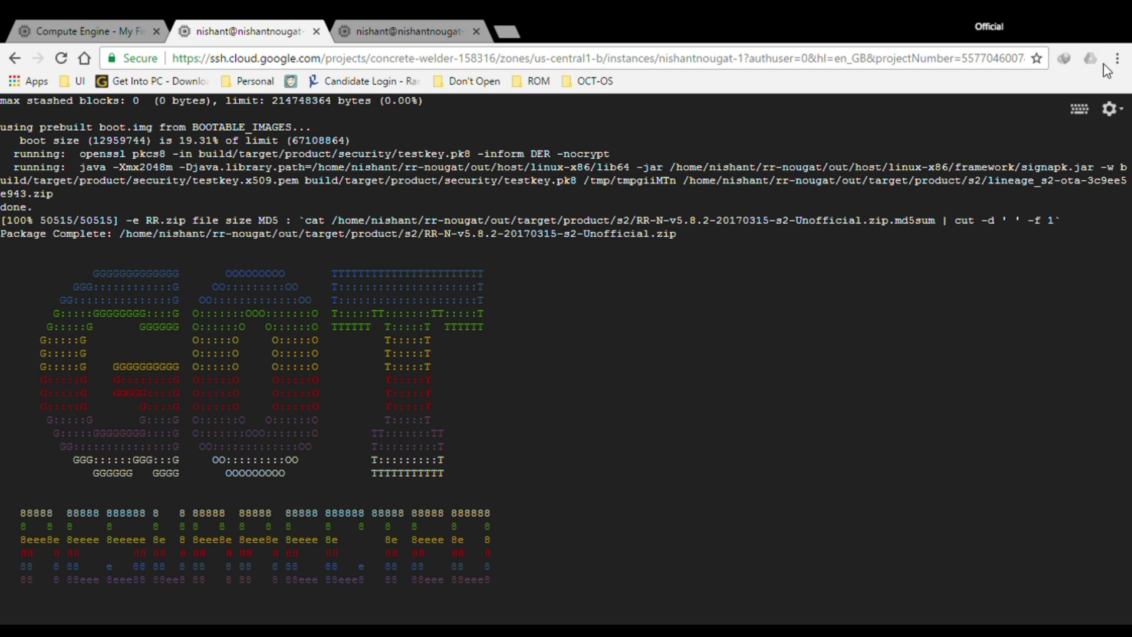
scroll(43, 258, "down", 5)
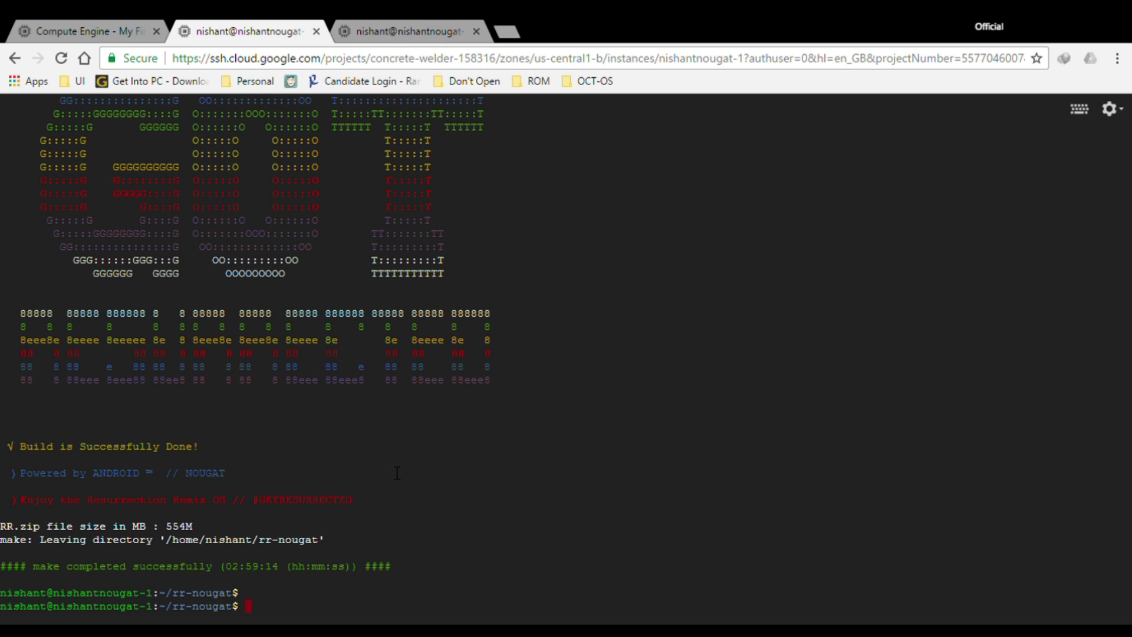
scroll(336, 473, "up", 5)
scroll(345, 423, "down", 5)
type("cd ")
type("out/")
type("pro")
type("d")
- Change directory into the out/target/product/s2 build output folder
key("BackSpace")
key("BackSpace")
key("BackSpace")
key("BackSpace")
type("tar")
key("Tab")
type("pro")
key("Tab")
type("s2")
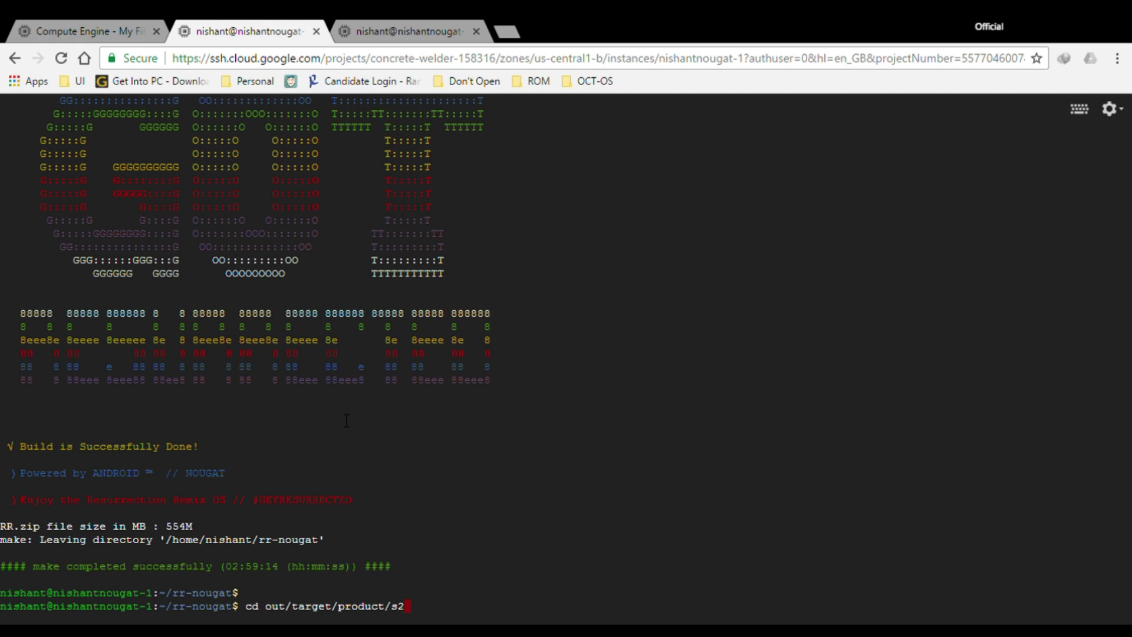
key("Return")
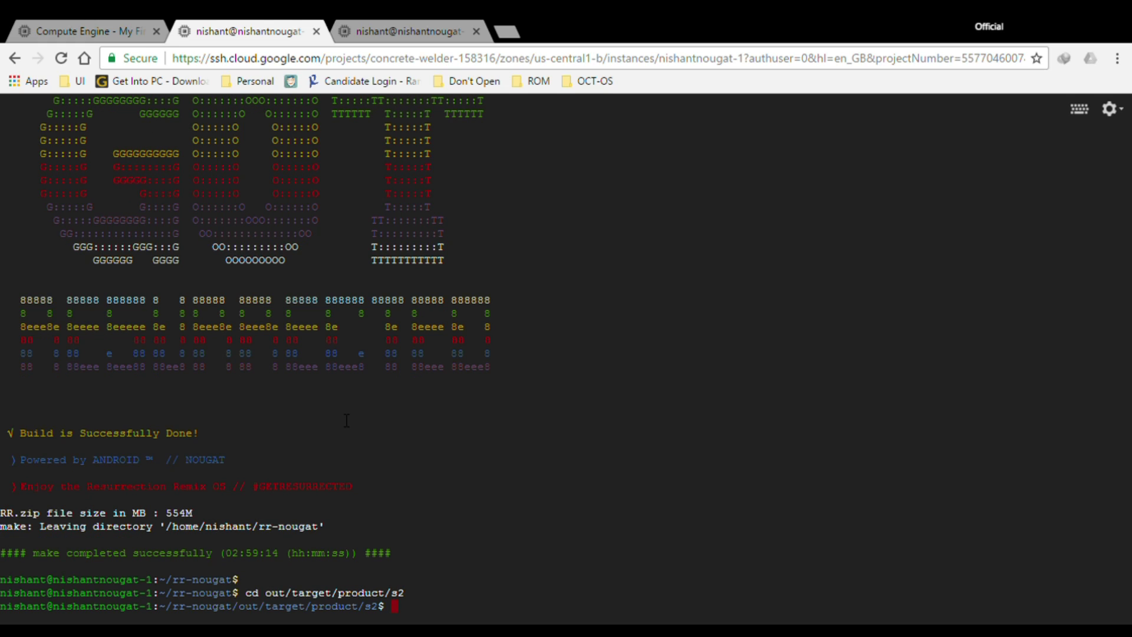
type("ls")
- List the s2 folder and copy the RR-N-v5.8.2 zip file name
key("Return")
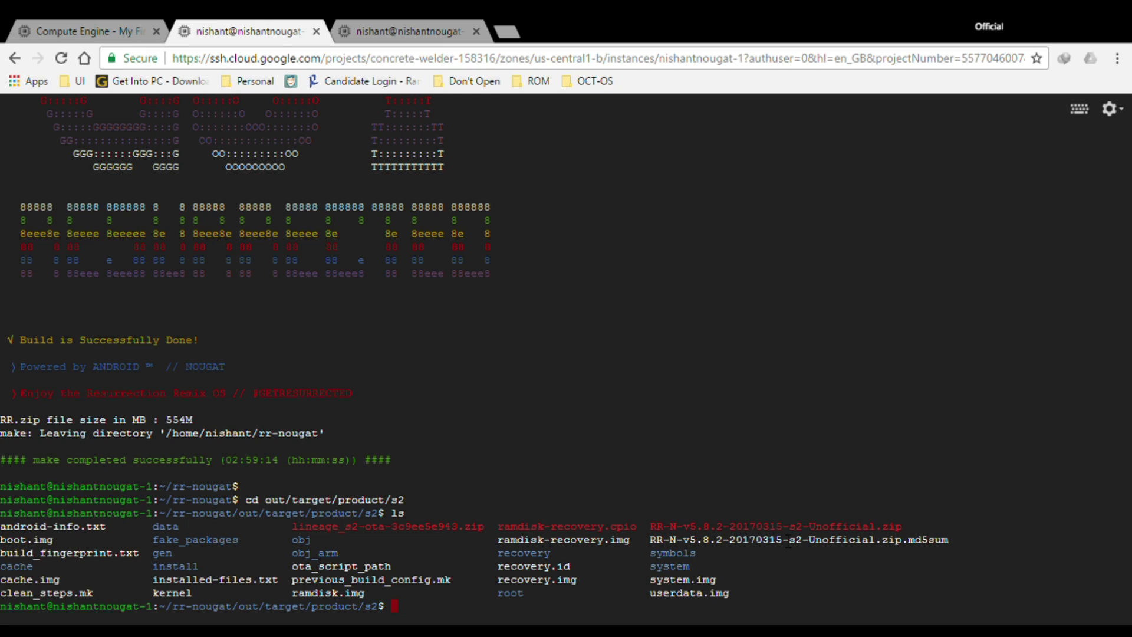
left_click_drag(658, 527, 905, 526)
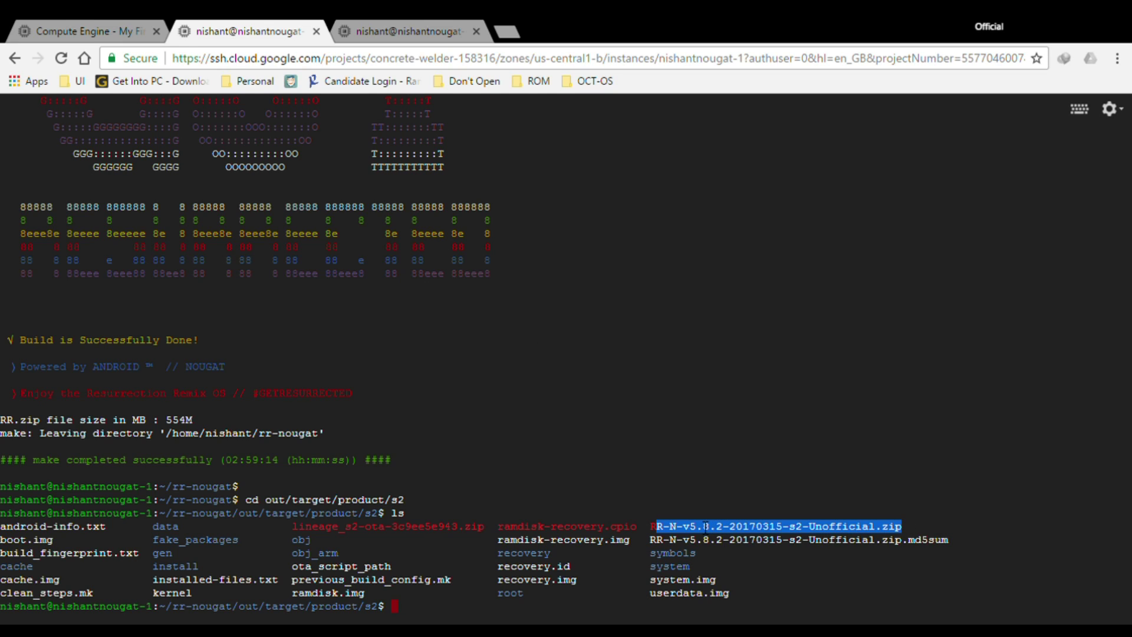
left_click(631, 521)
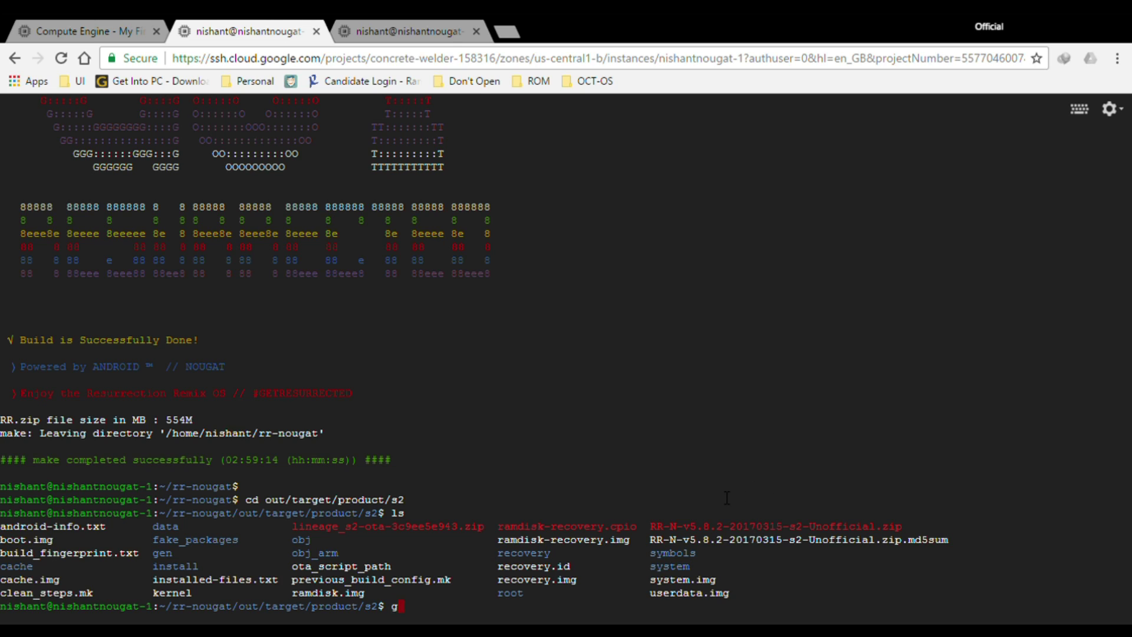
type("gdrive ")
type("upload ")
type("RR")
- Start uploading RR-N-v5.8.2-20170315-s2-Unofficial.zip with gdrive upload
key("Tab")
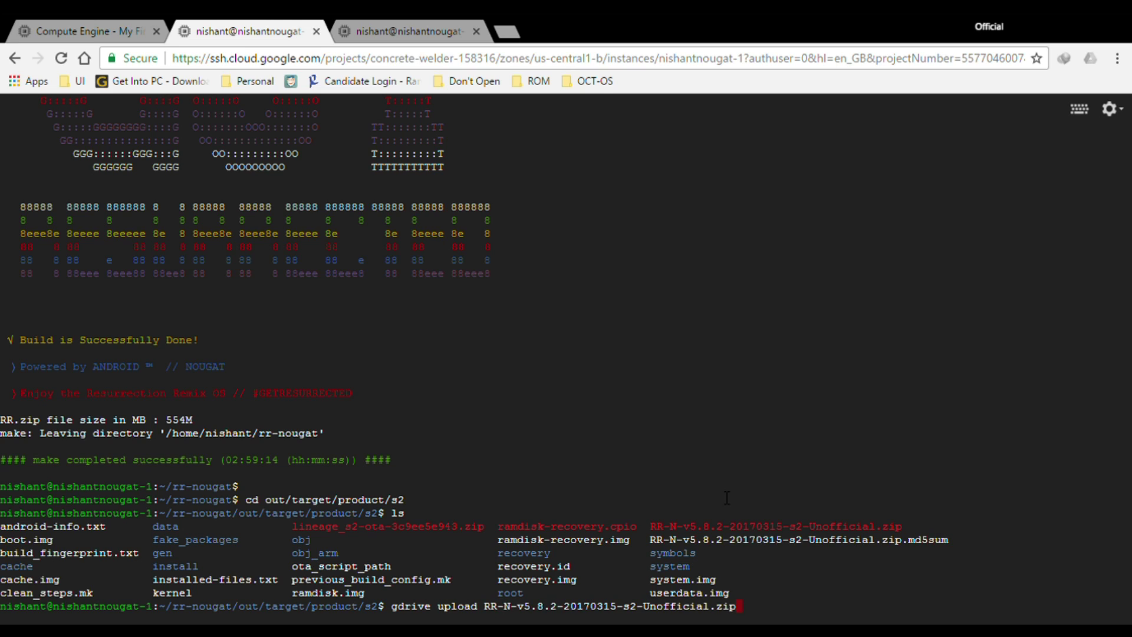
key("Return")
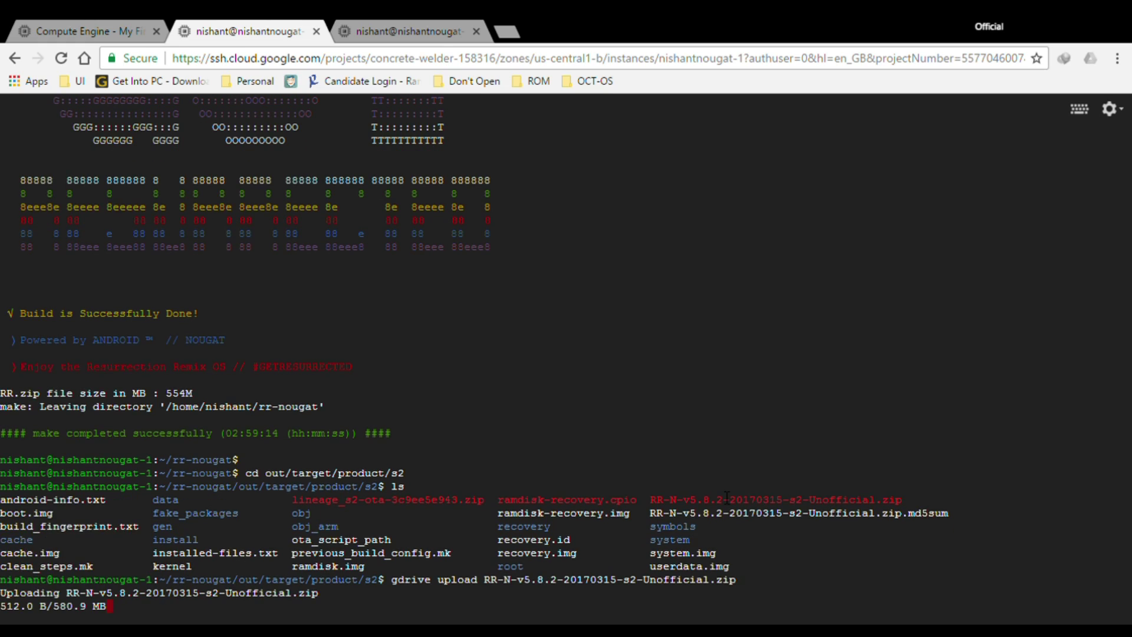